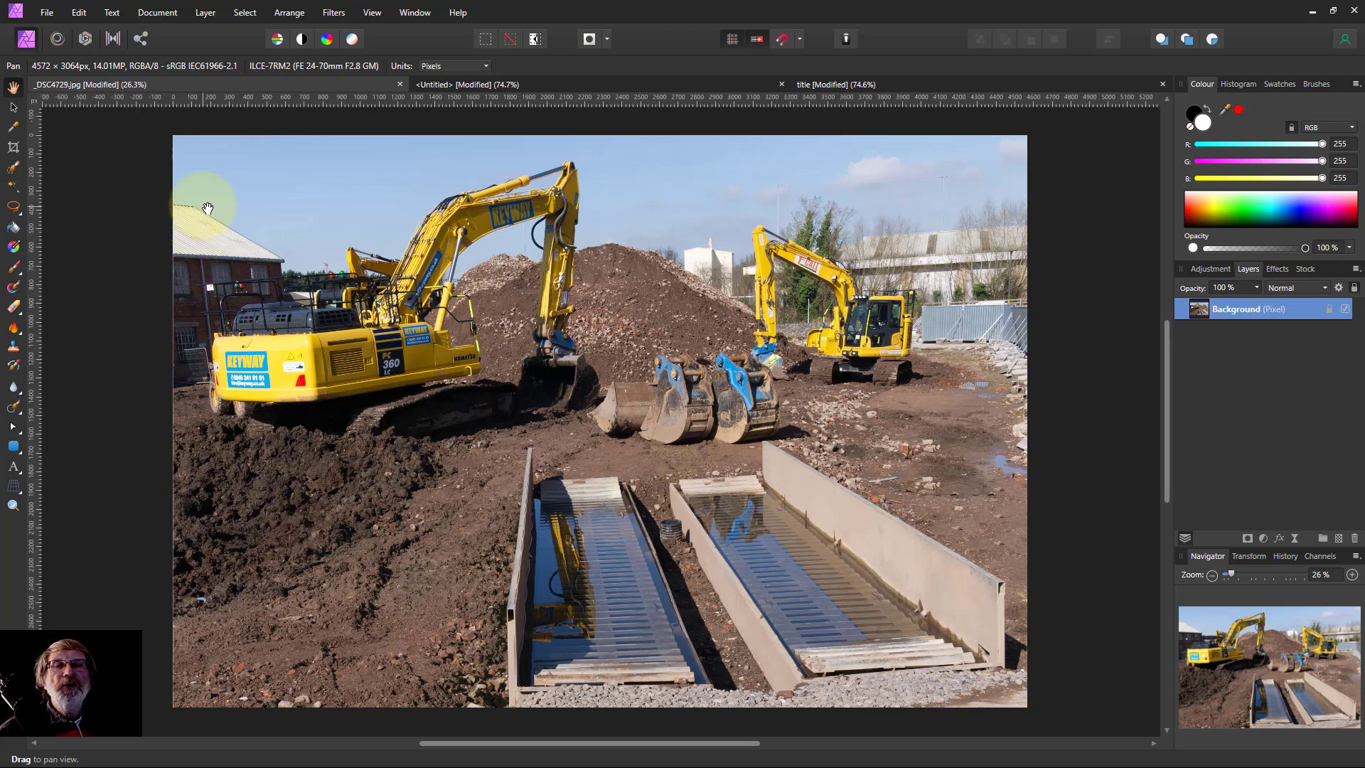
# Add a fill layer above the photo and colour it a near-black blue, RGB 0, 0, 13
pyautogui.click(206, 13)
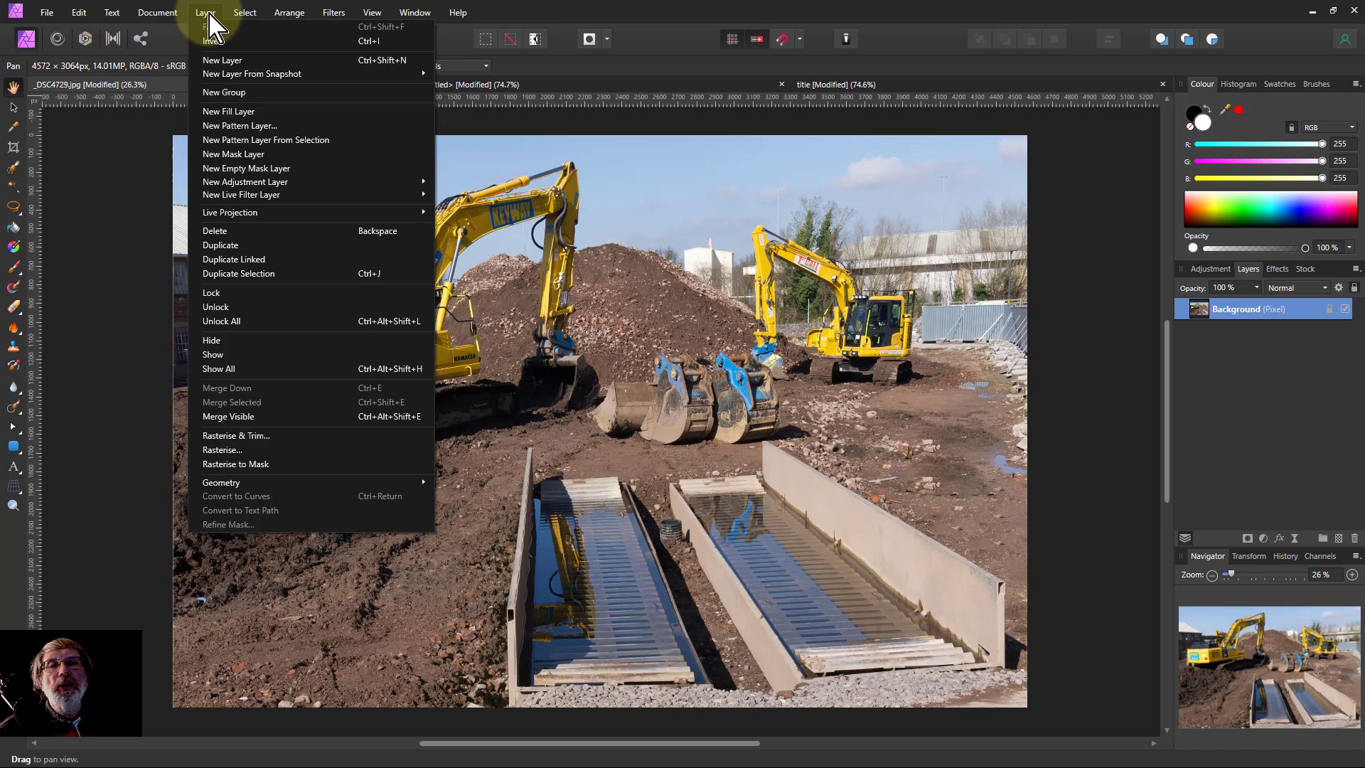
pyautogui.click(229, 112)
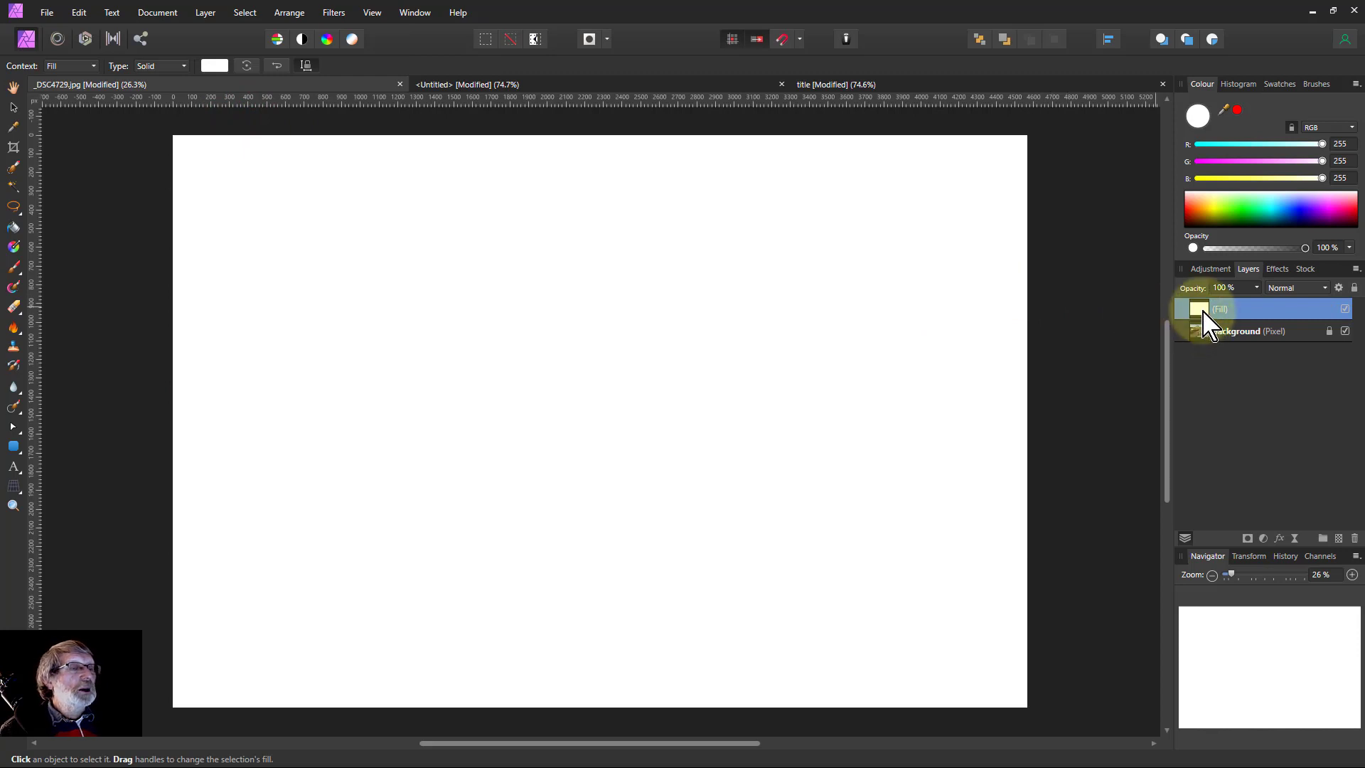
pyautogui.moveTo(1277, 223); pyautogui.dragTo(1288, 298)
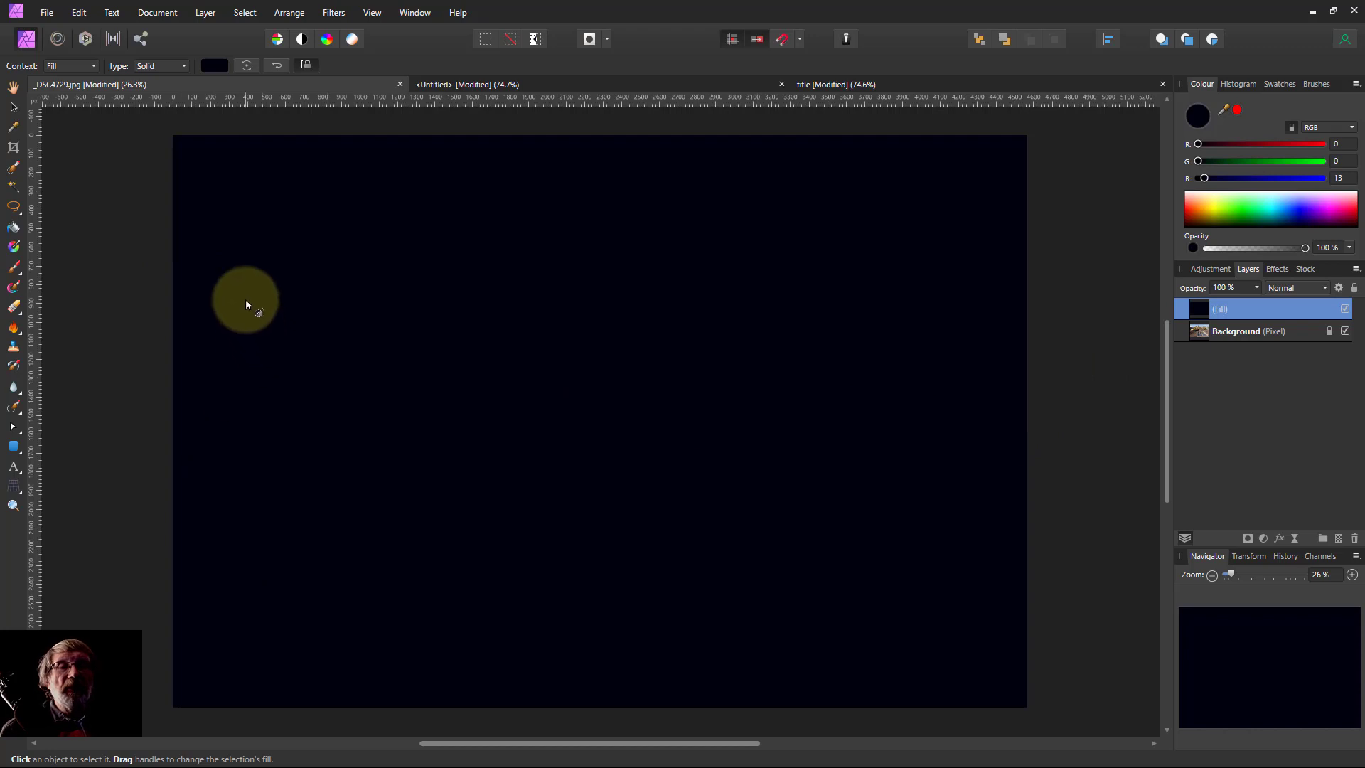
# Draw a rounded rectangle over most of the canvas, inset from all edges, and fill it yellow, RGB 253, 255, 69
pyautogui.click(13, 448)
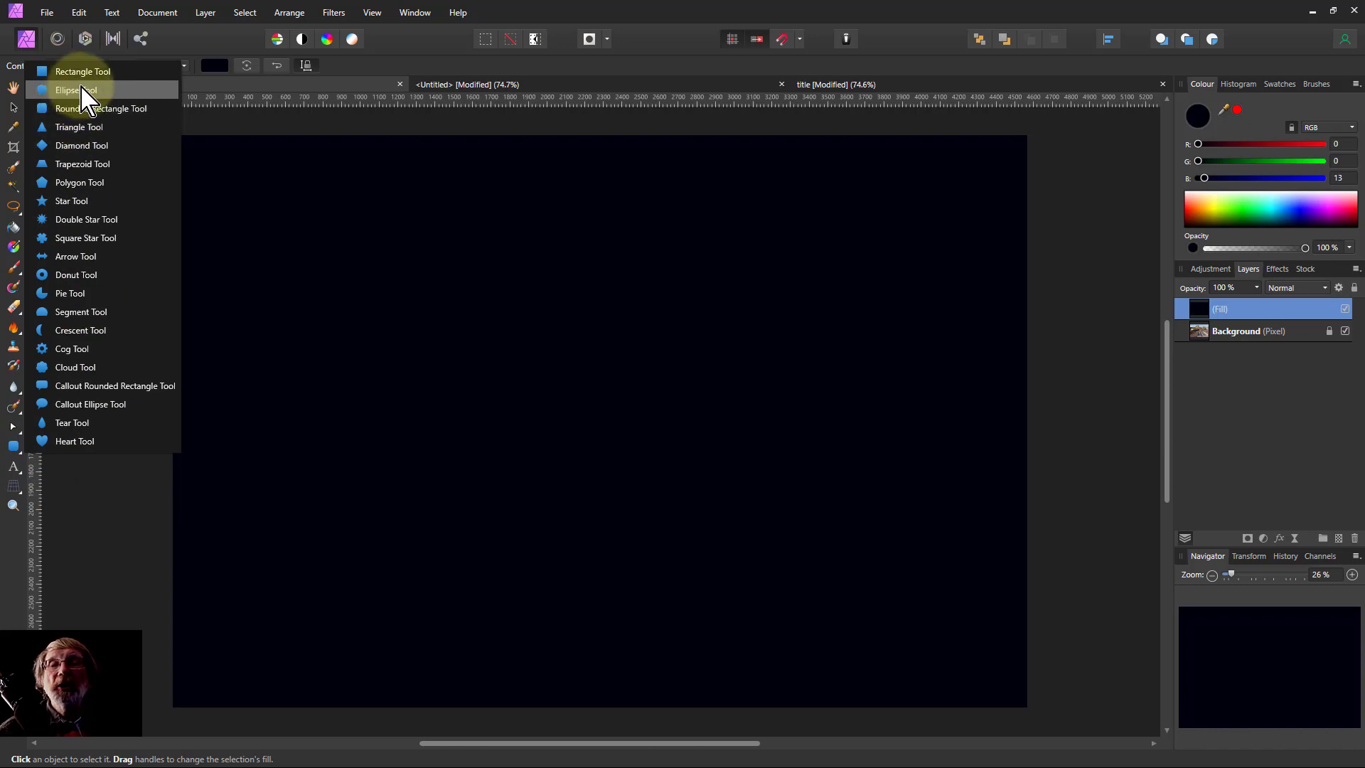
pyautogui.click(87, 108)
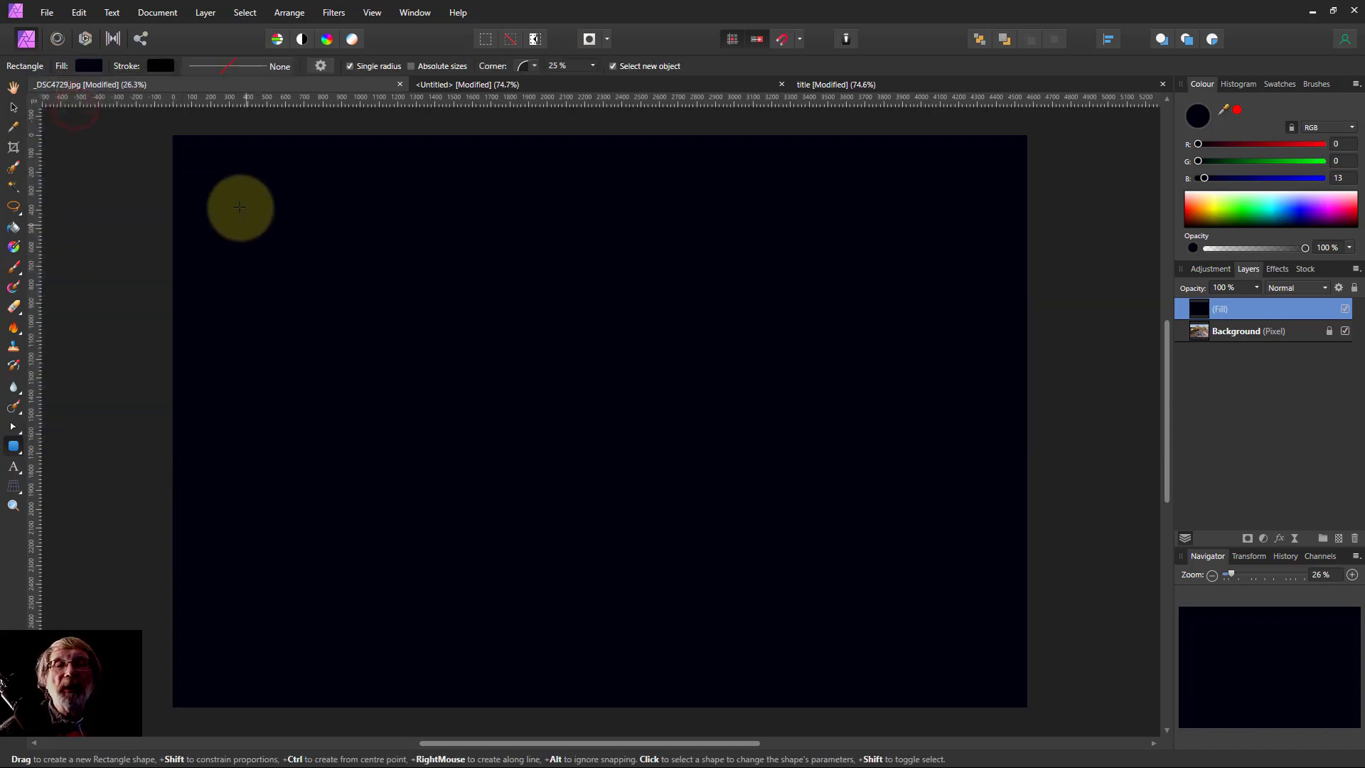
pyautogui.moveTo(241, 202); pyautogui.dragTo(957, 648)
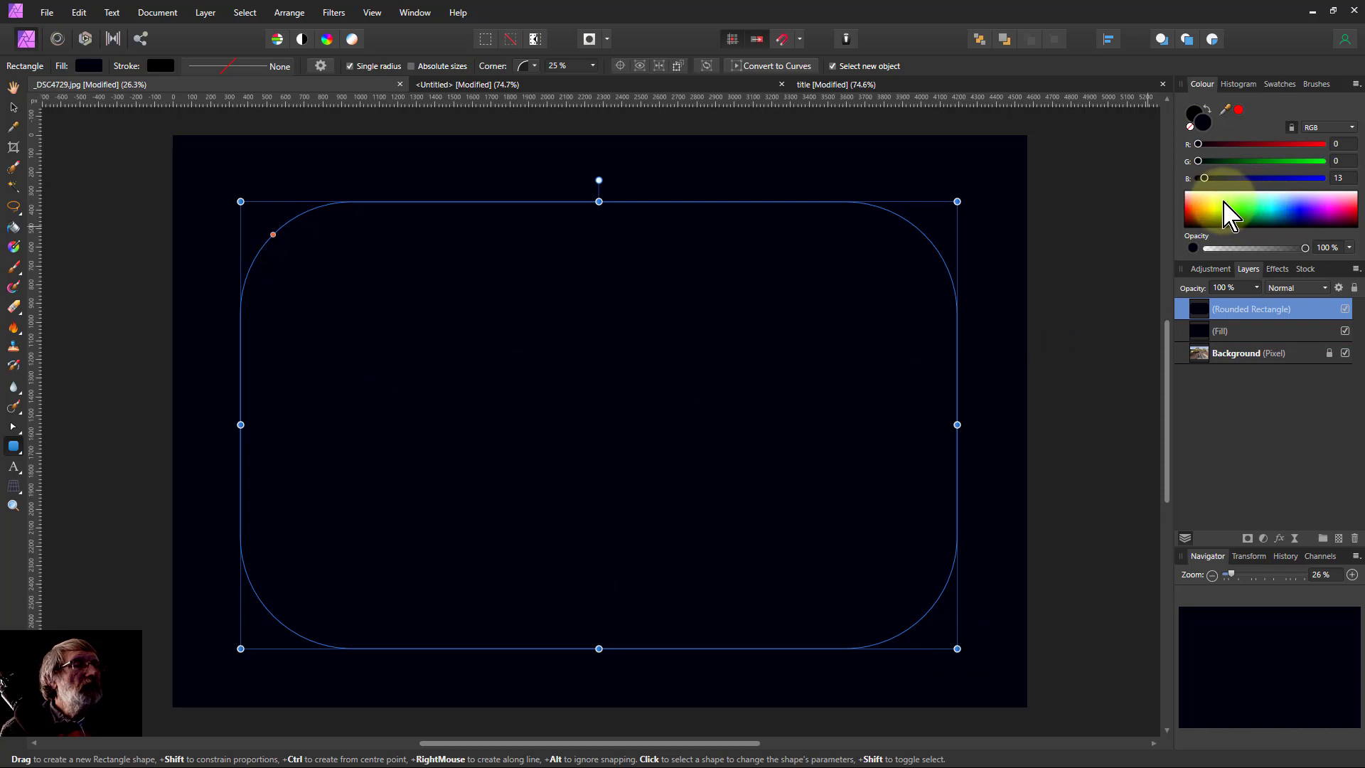
pyautogui.moveTo(1220, 212)
pyautogui.mouseDown()
pyautogui.moveTo(1216, 201)
pyautogui.moveTo(1218, 217)
pyautogui.mouseUp()
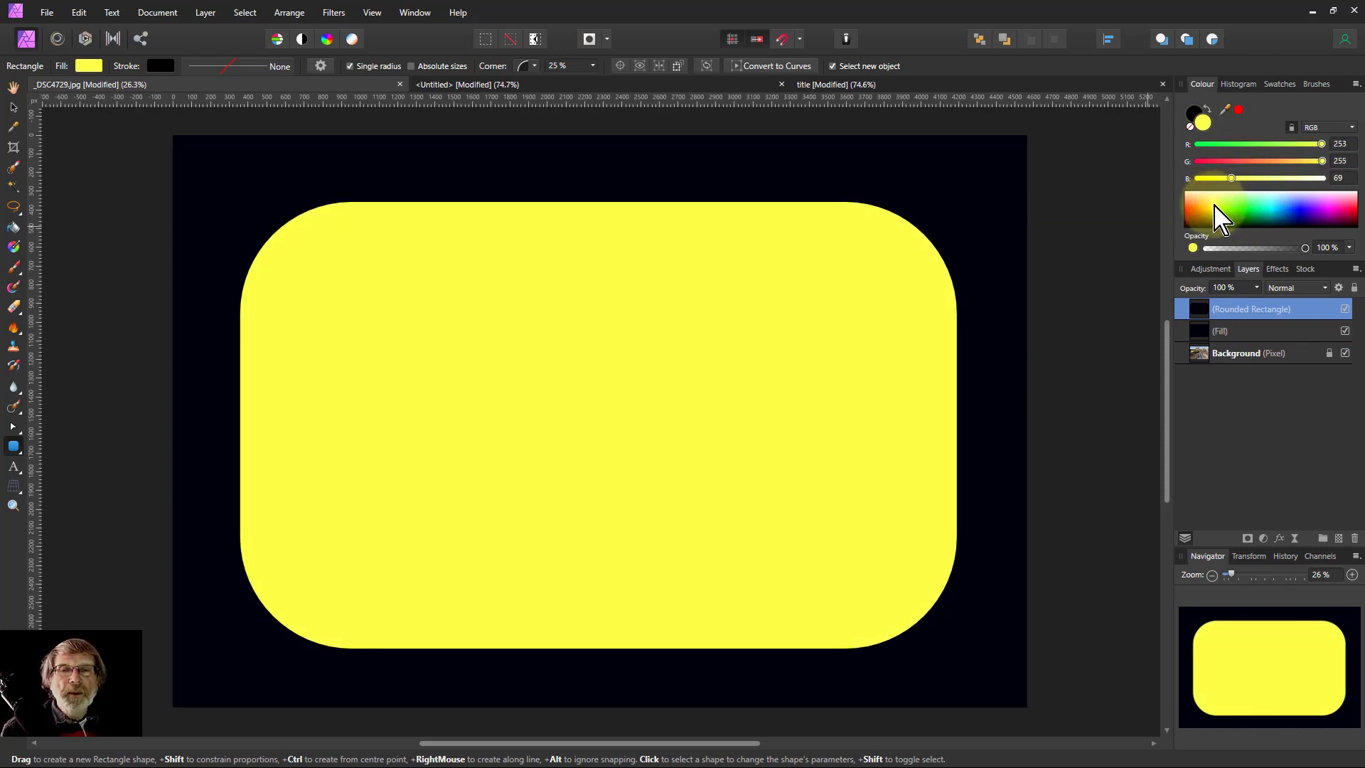
pyautogui.moveTo(1220, 214); pyautogui.dragTo(1219, 207)
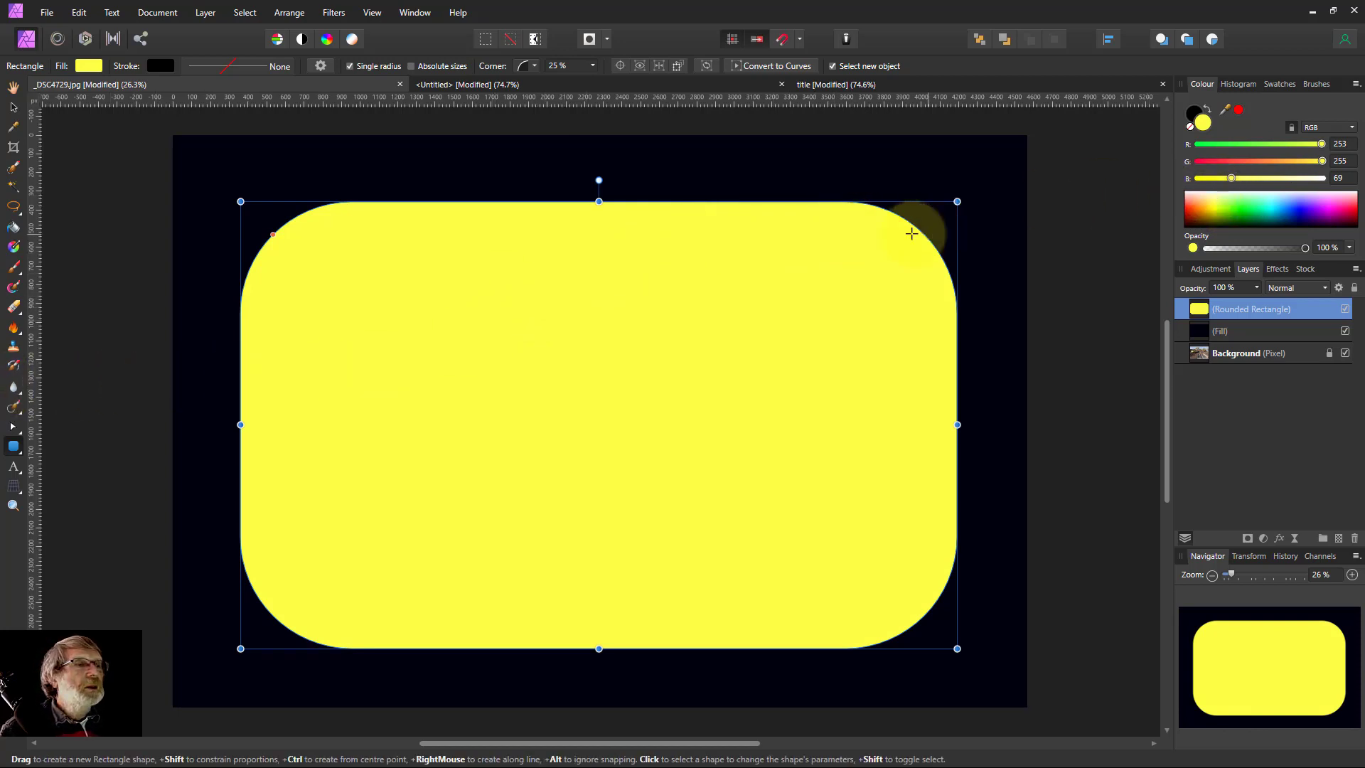
# Apply a Gaussian Blur layer effect with a 400 px radius to the yellow rounded rectangle
pyautogui.click(1279, 538)
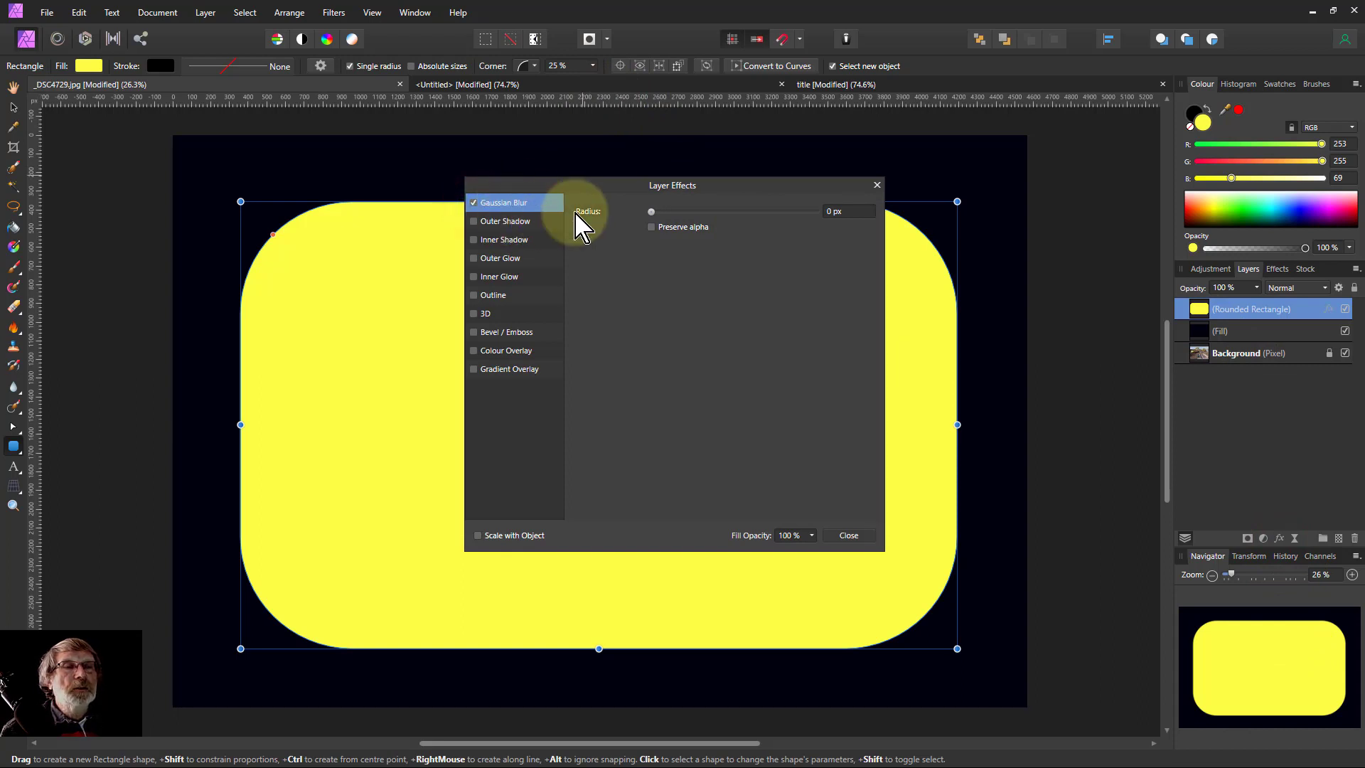
pyautogui.moveTo(651, 212); pyautogui.dragTo(818, 213)
pyautogui.click(845, 211)
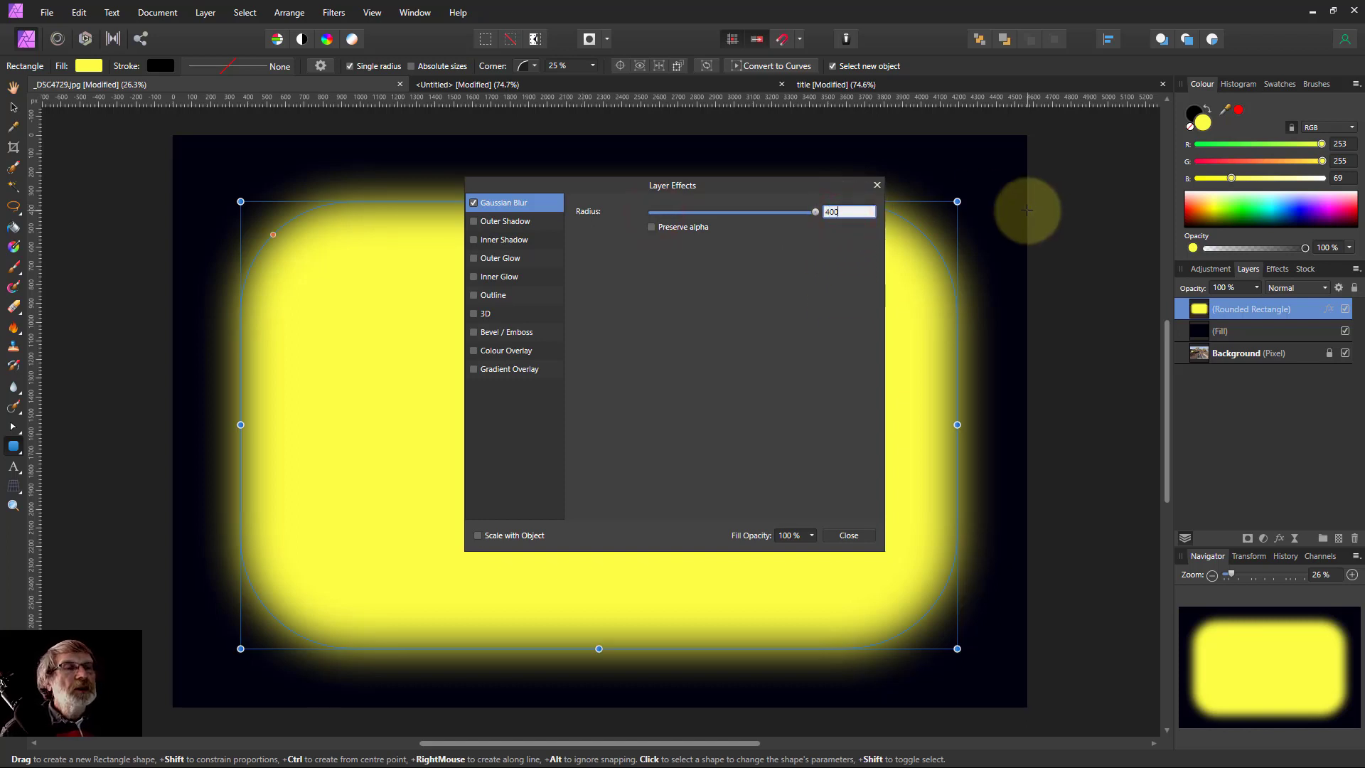
pyautogui.press('Return')
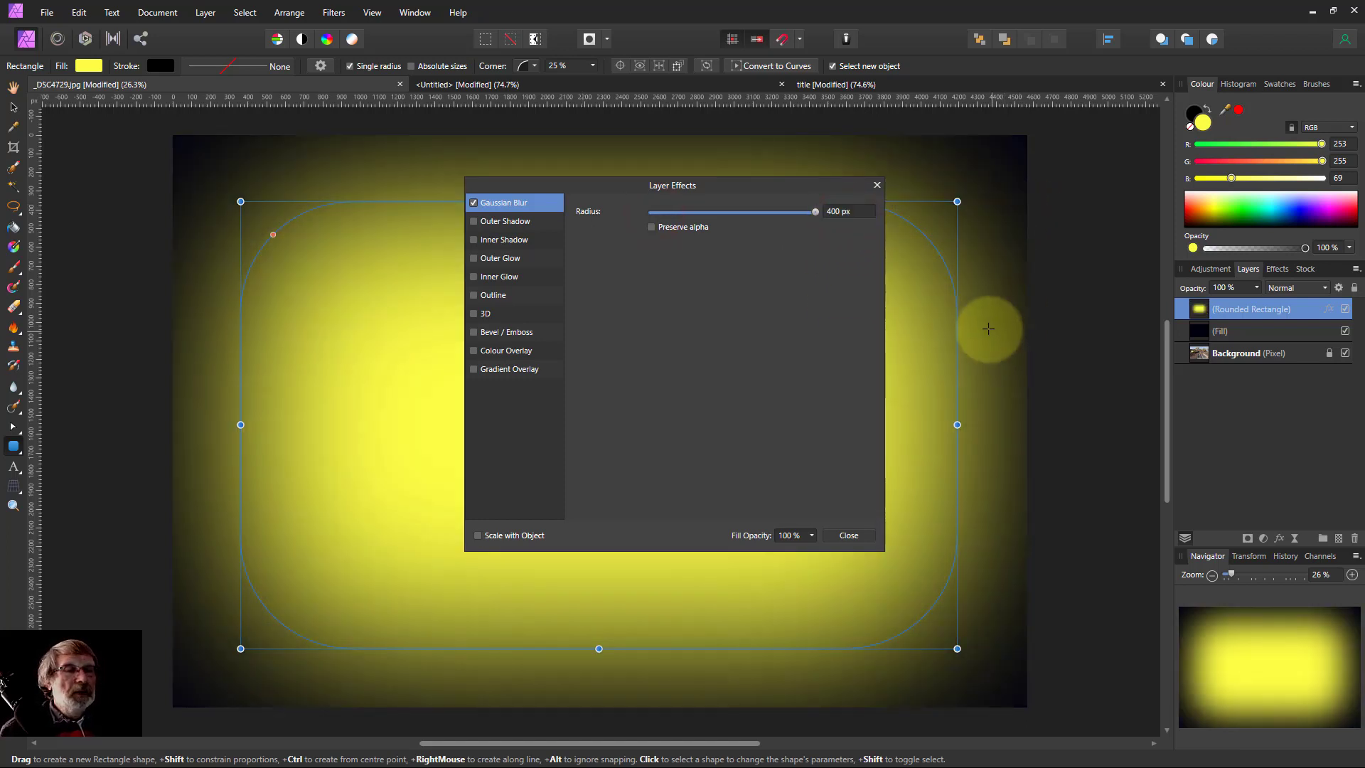
pyautogui.click(848, 537)
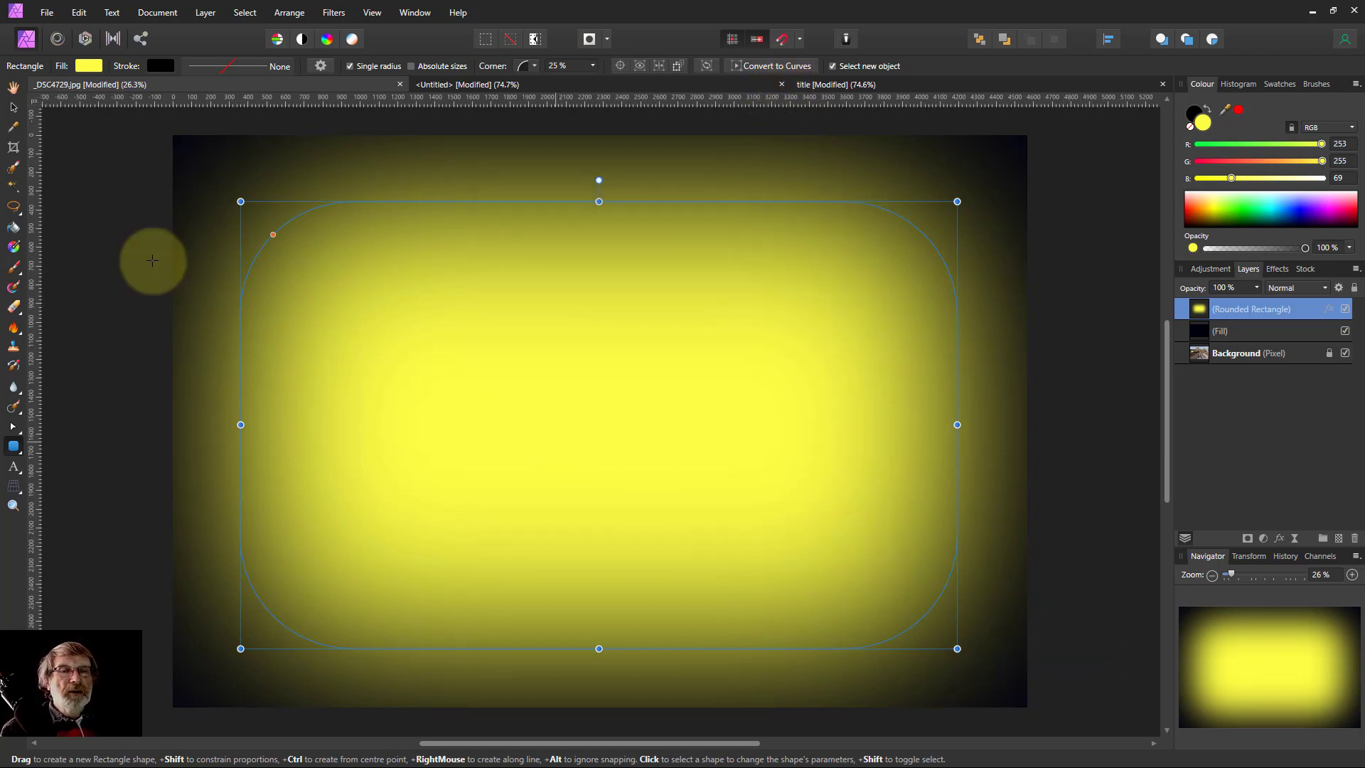
# Move the blurred rounded rectangle slightly up and left, and set its blend mode to Erase
pyautogui.click(13, 107)
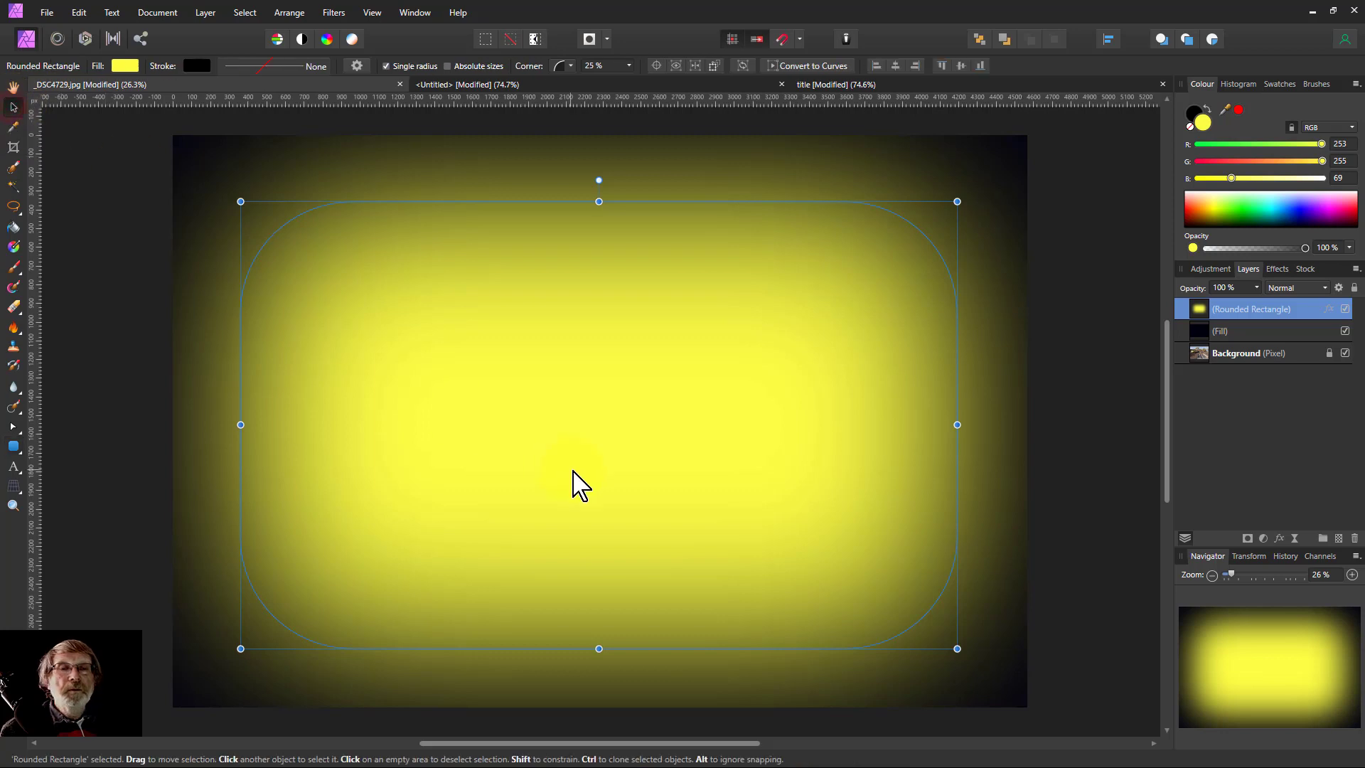
pyautogui.moveTo(573, 471); pyautogui.dragTo(571, 468)
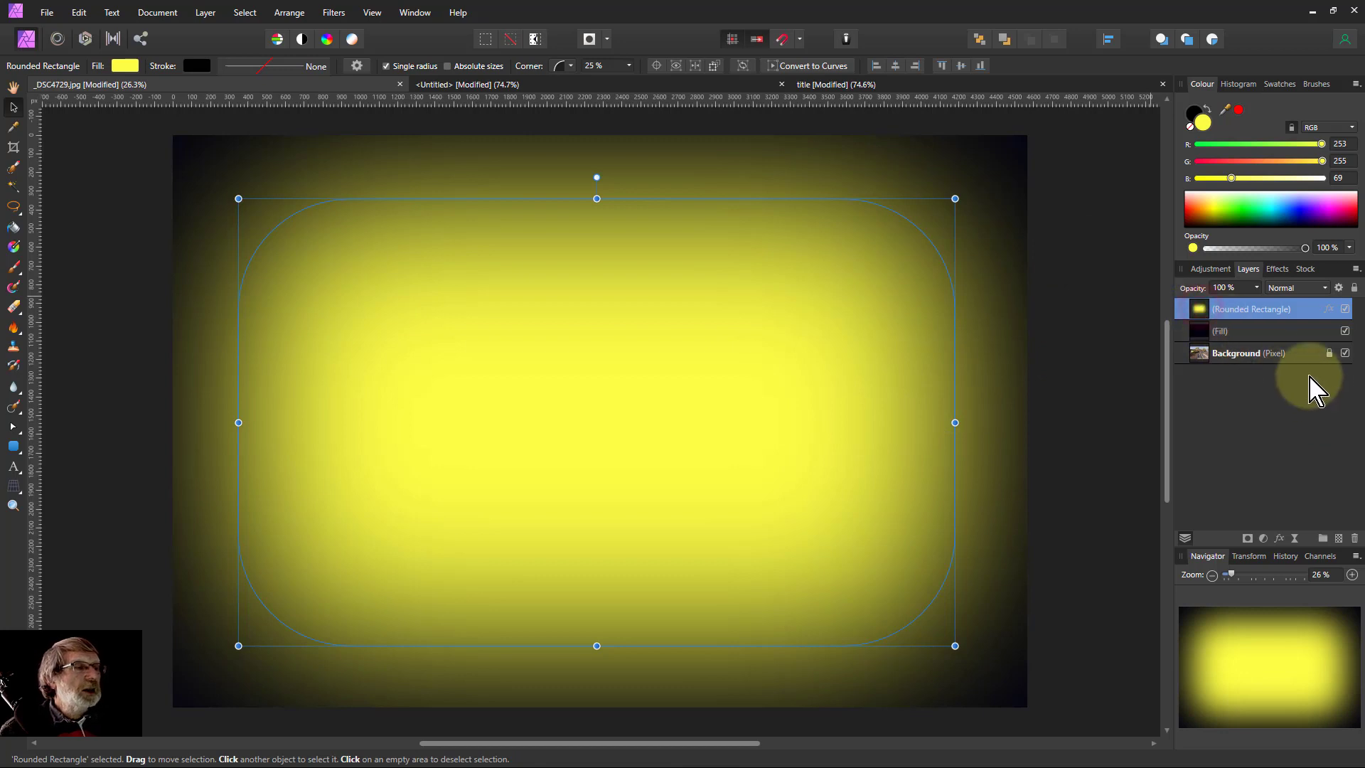
pyautogui.click(1293, 289)
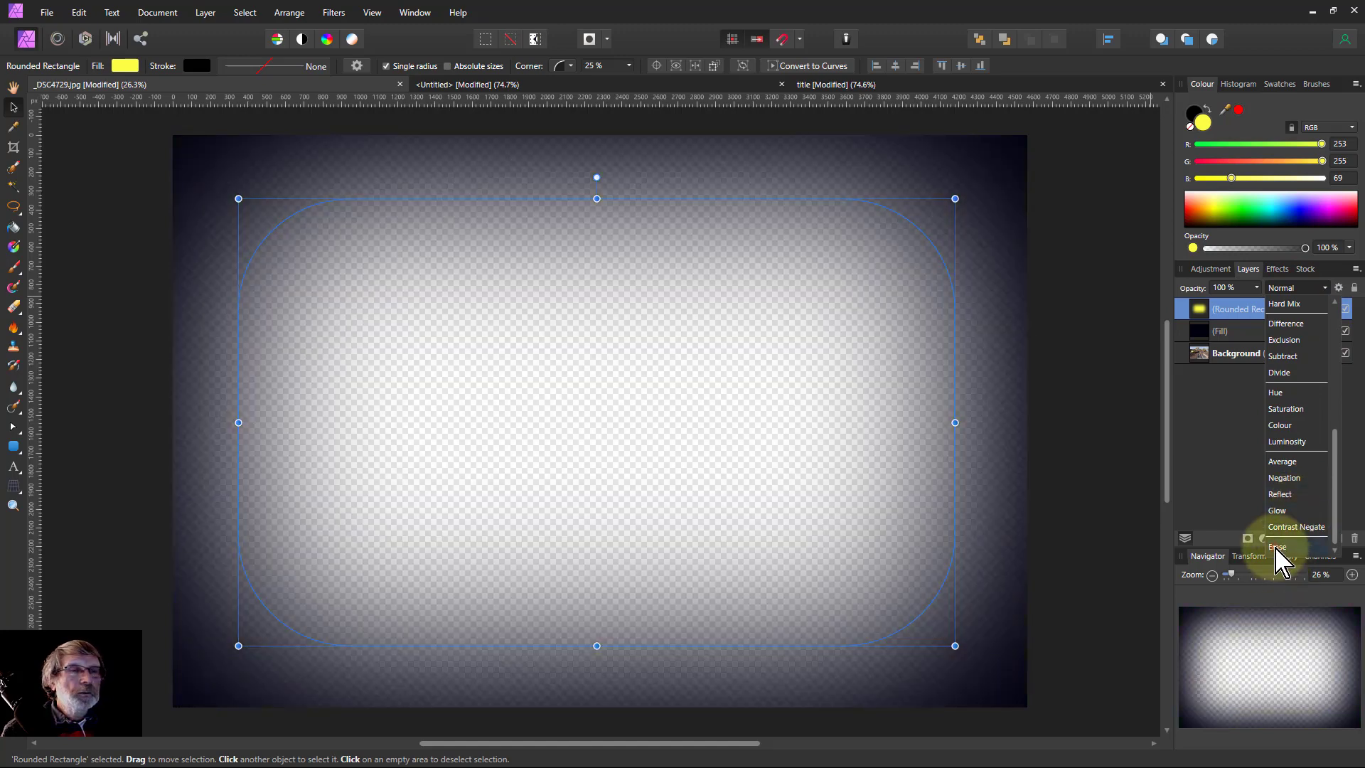
pyautogui.click(1278, 546)
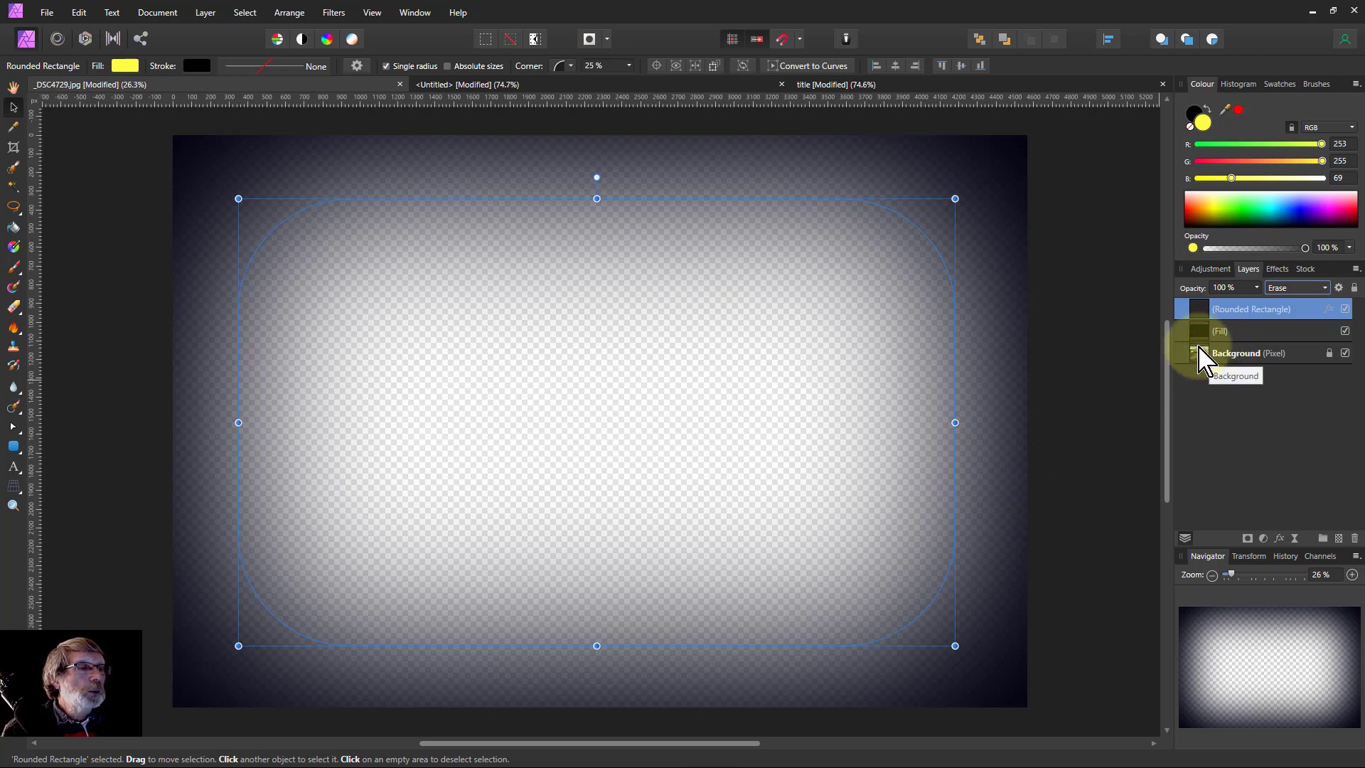
# Group the rounded rectangle with the fill layer and expand the group to show its contents
pyautogui.keyDown('shift'); pyautogui.click(1242, 332); pyautogui.keyUp('shift')
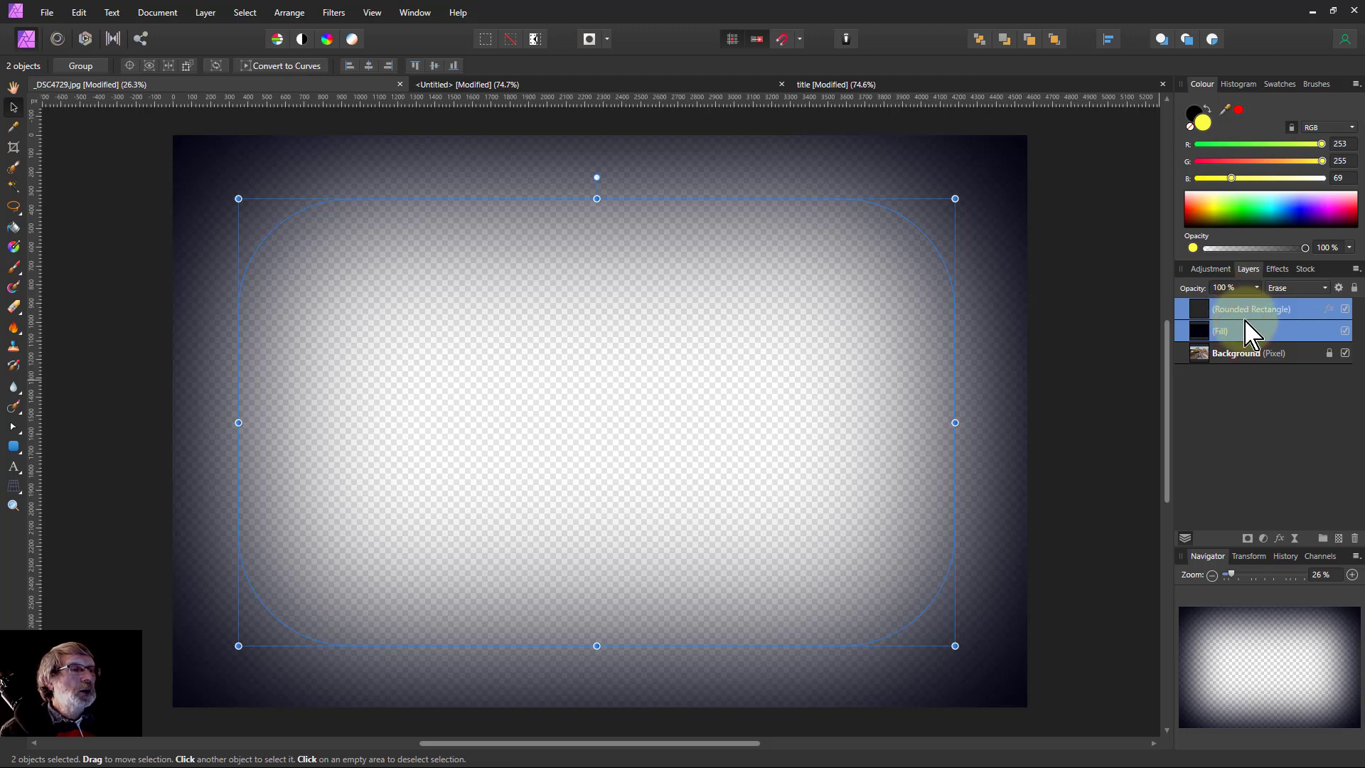
pyautogui.hotkey('ctrl', 'g')
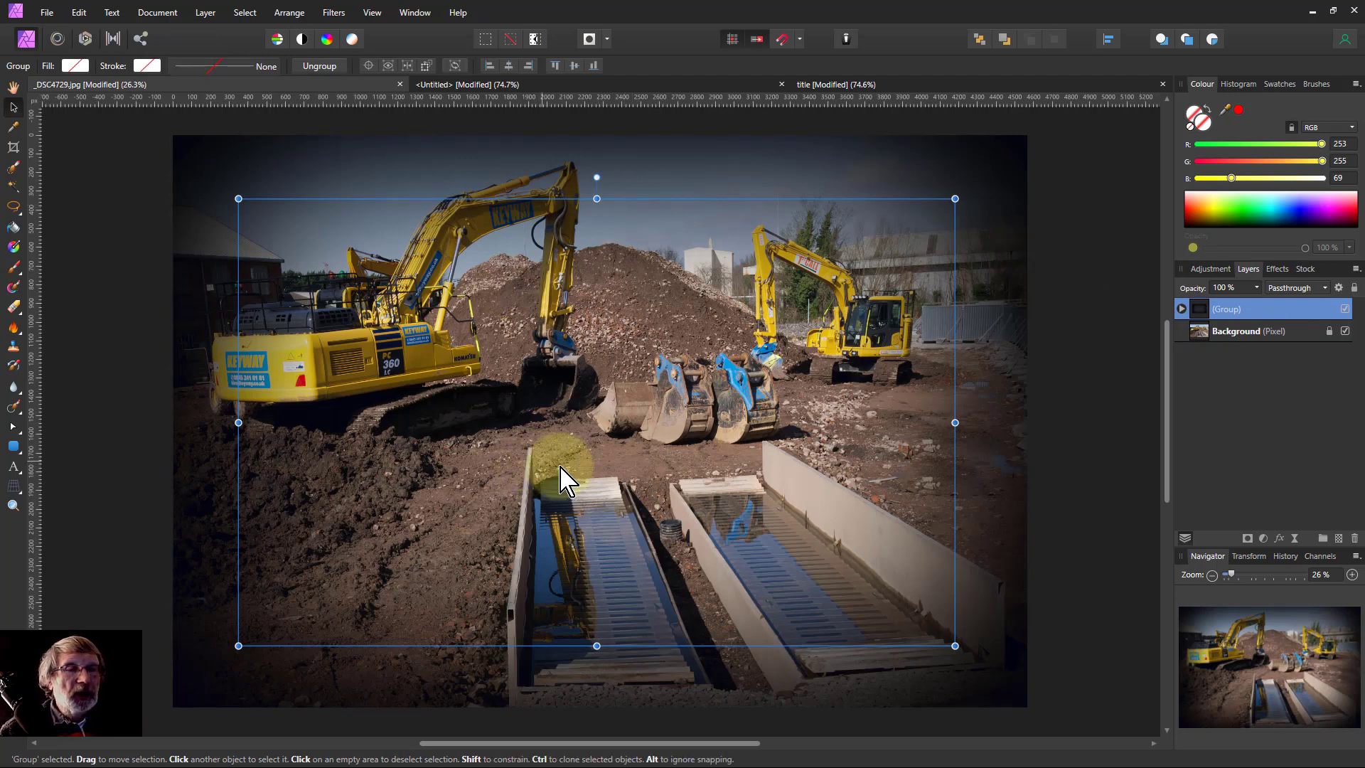
pyautogui.click(1182, 309)
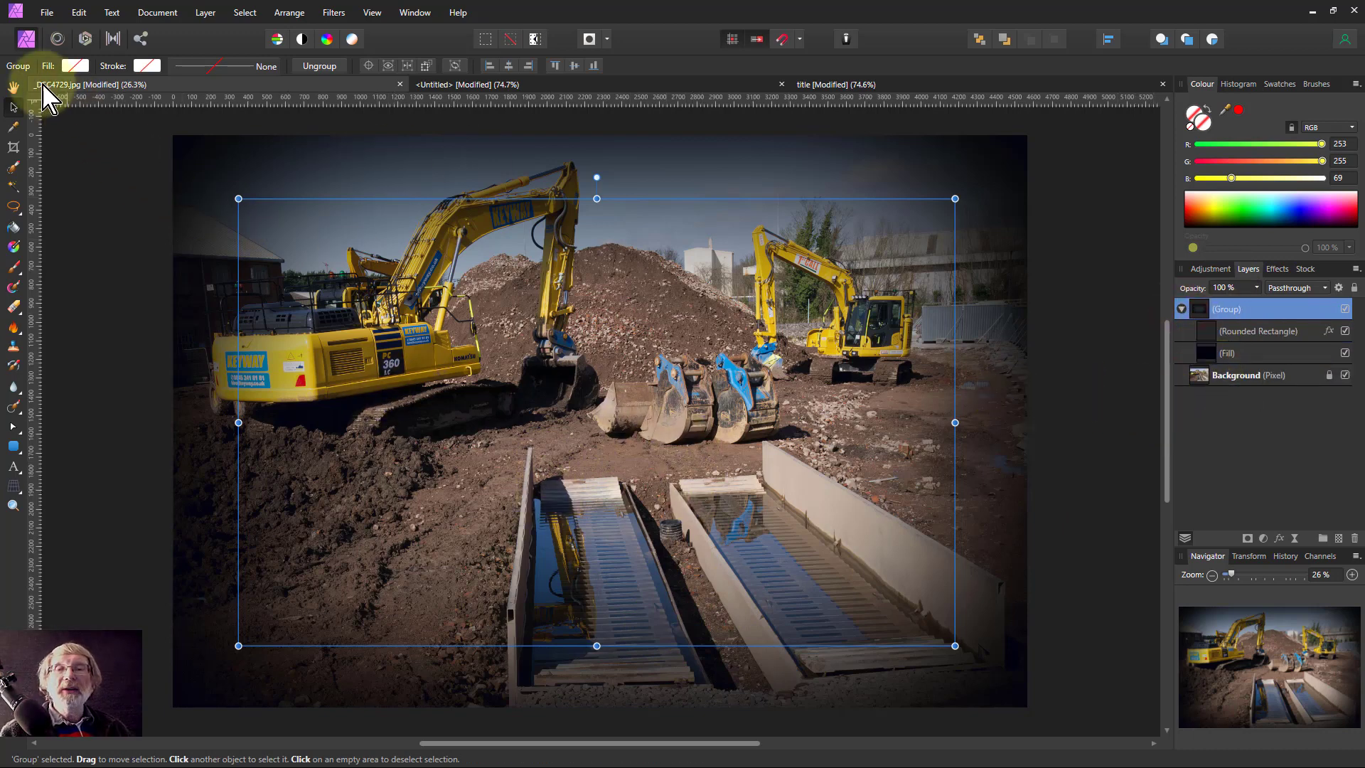
pyautogui.click(14, 88)
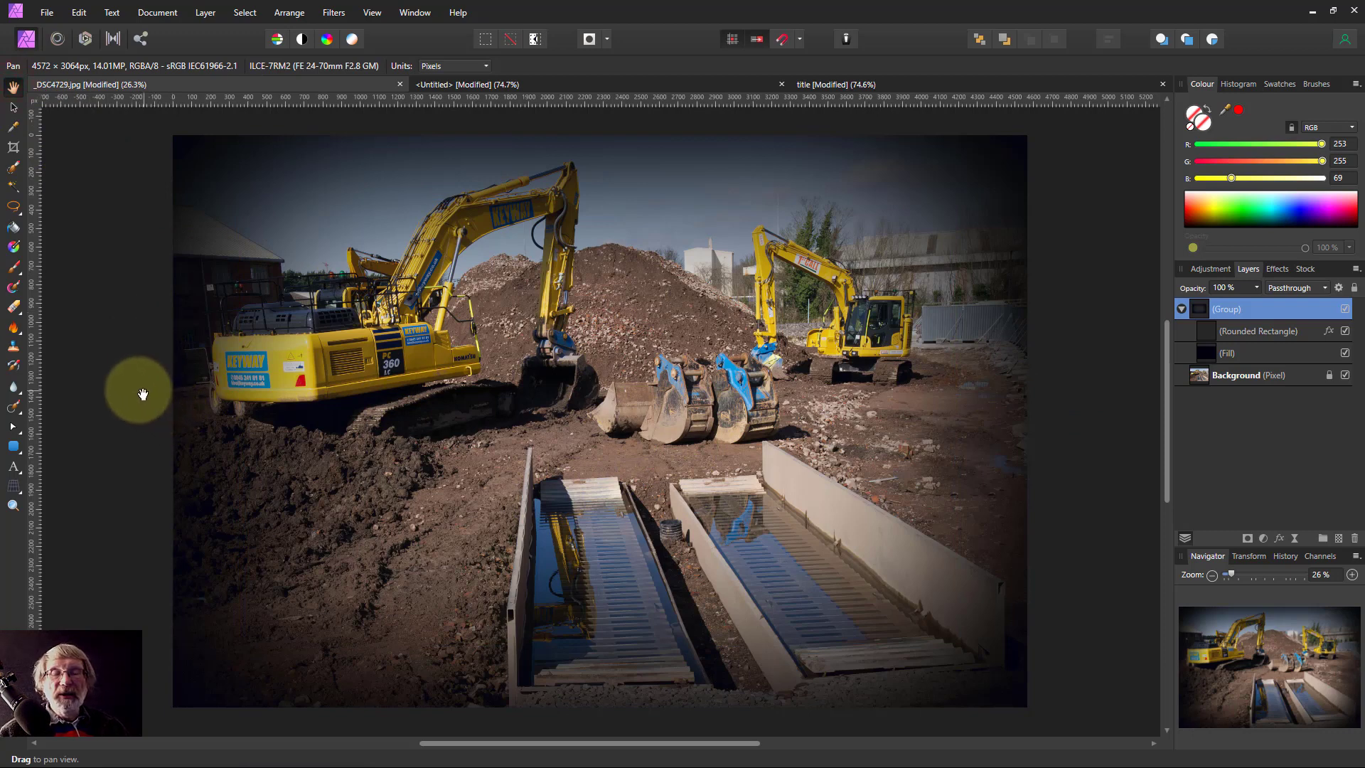
# Select the rounded rectangle inside the group and shift it slightly down over the photo
pyautogui.click(1213, 340)
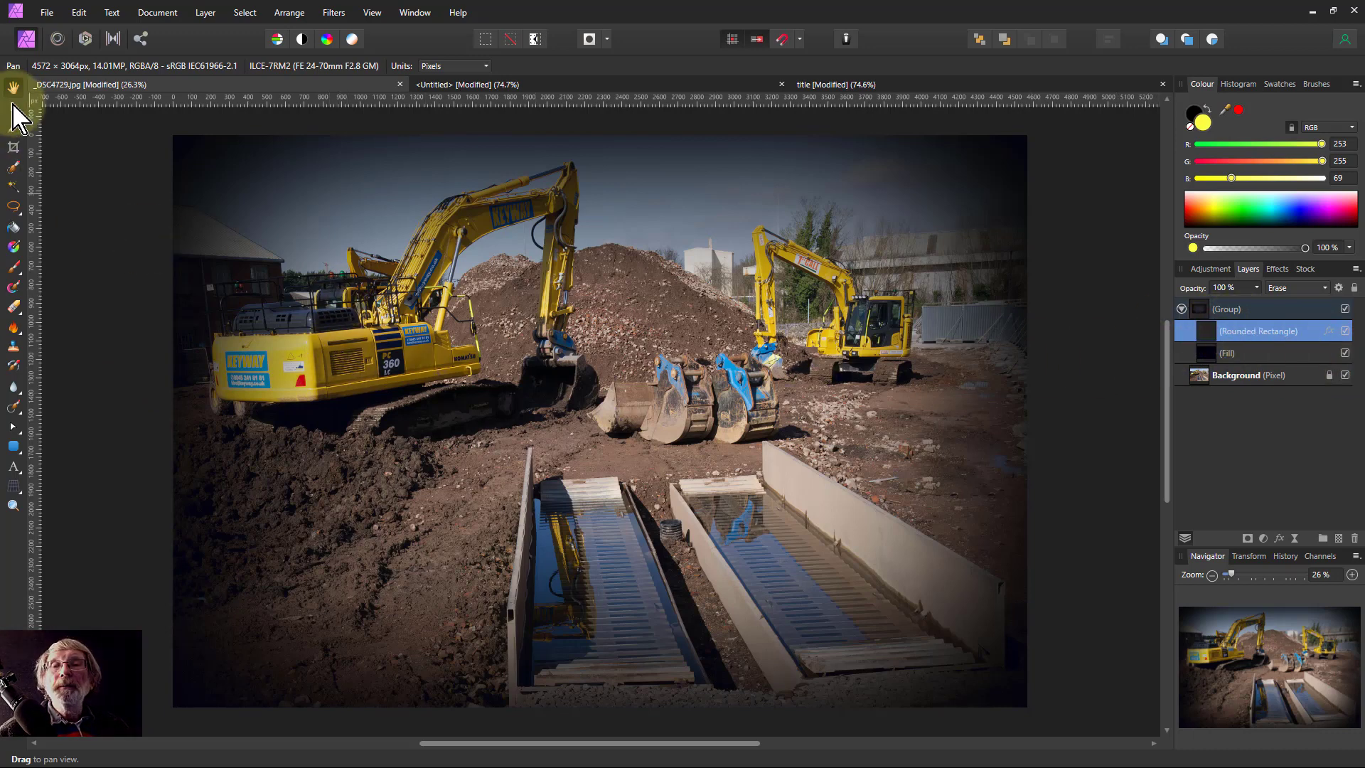
pyautogui.click(14, 108)
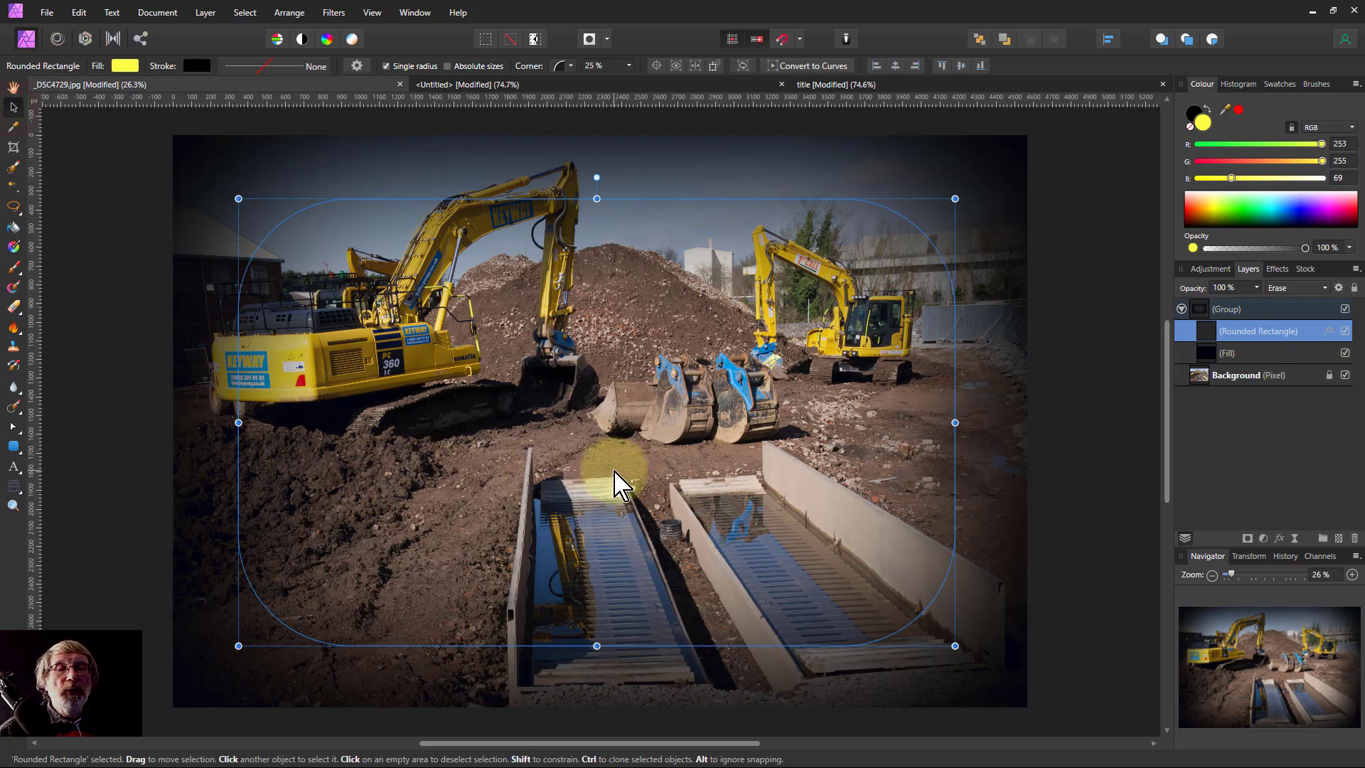
pyautogui.click(579, 447)
pyautogui.moveTo(579, 447); pyautogui.dragTo(604, 464)
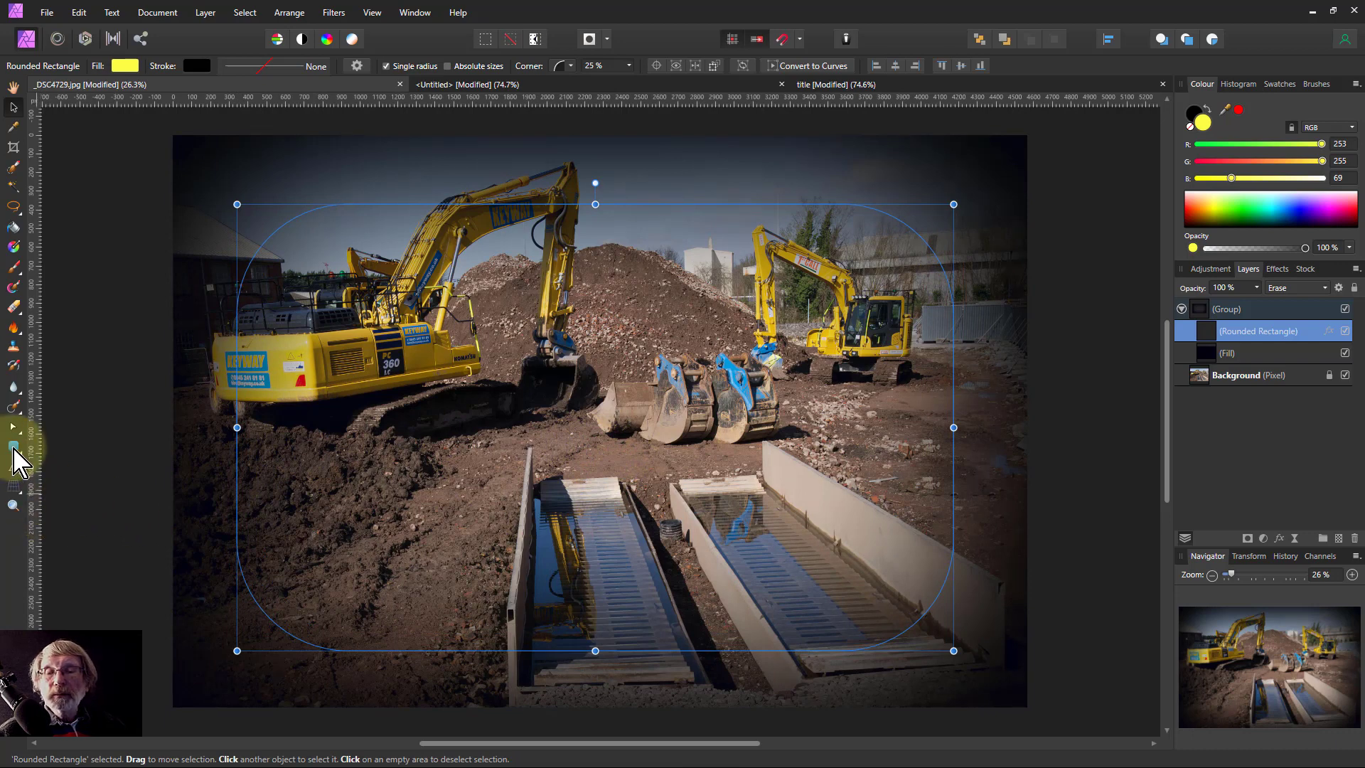
# Convert the rounded rectangle to curves and pull its two upper-left nodes and a new left-edge node inward with the Node tool
pyautogui.click(14, 446)
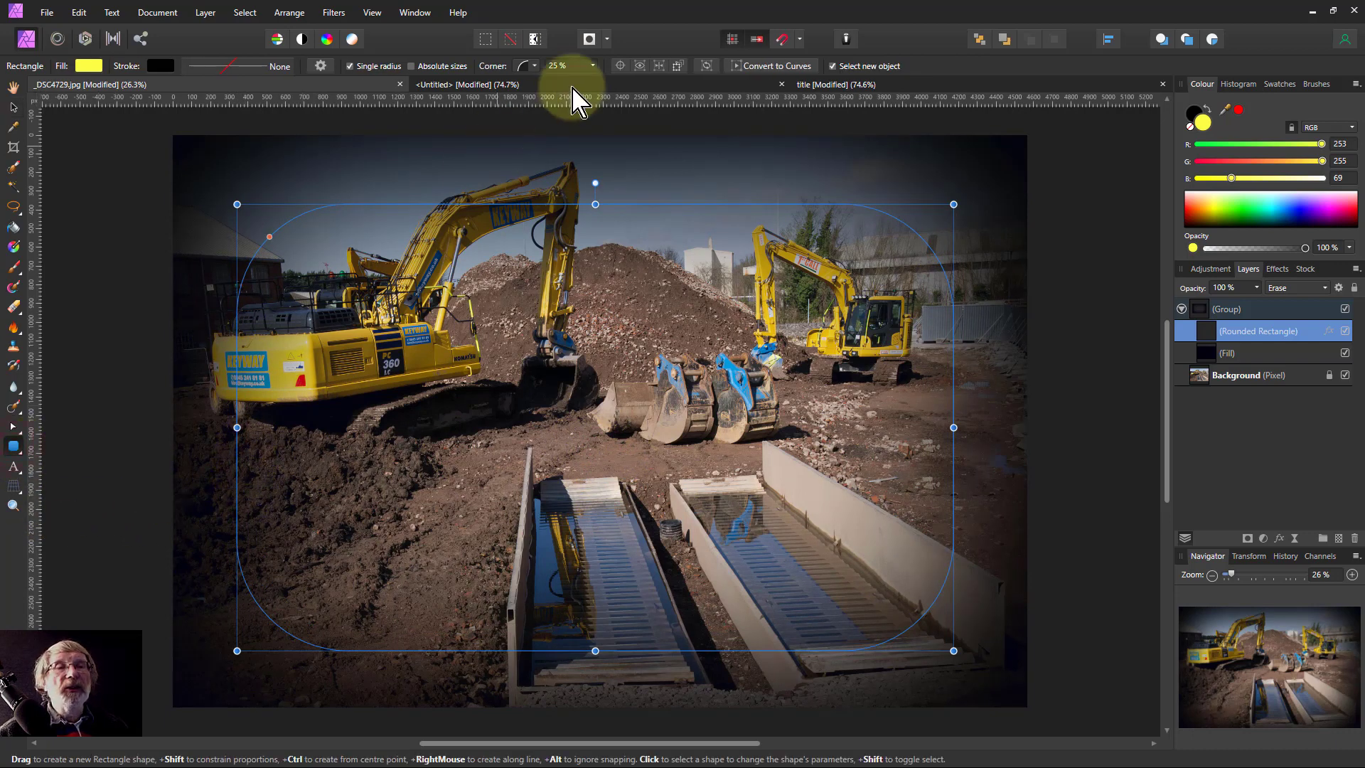
pyautogui.click(775, 67)
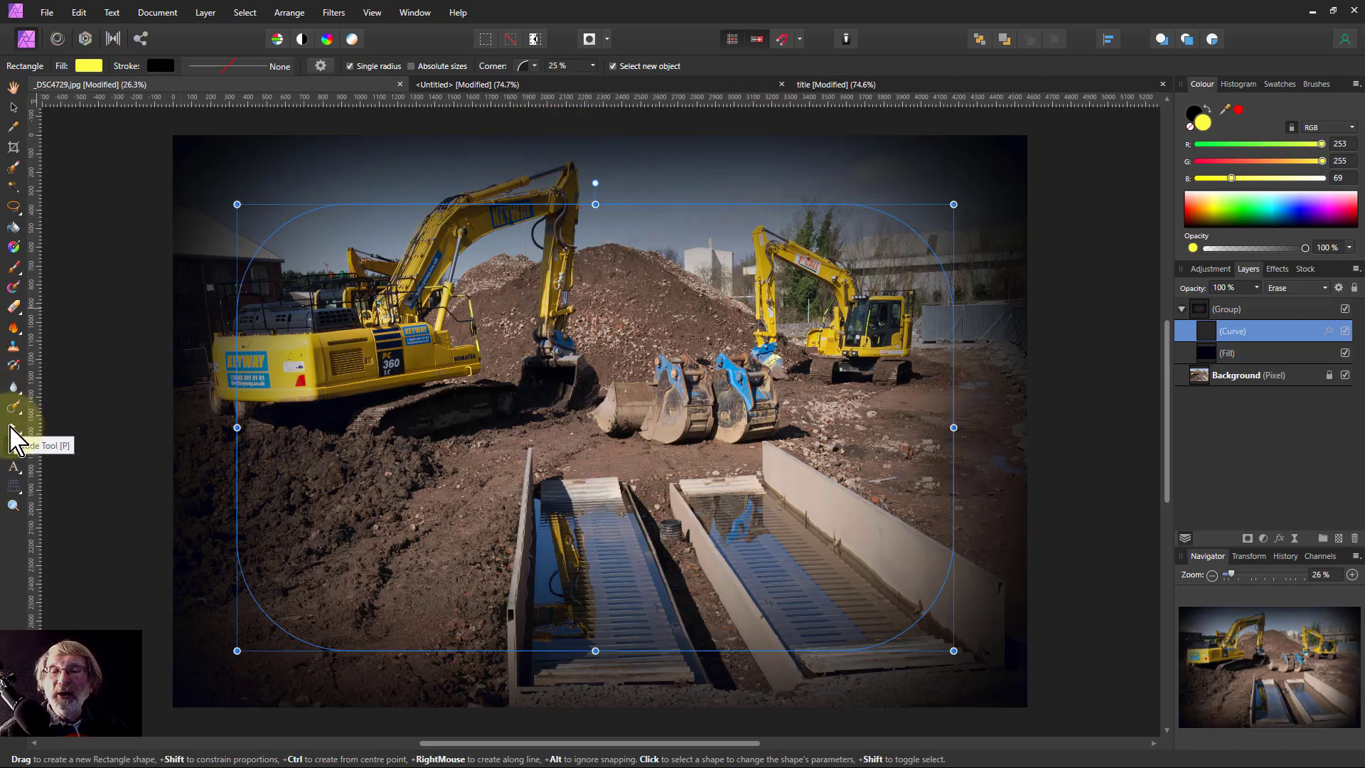
pyautogui.click(13, 431)
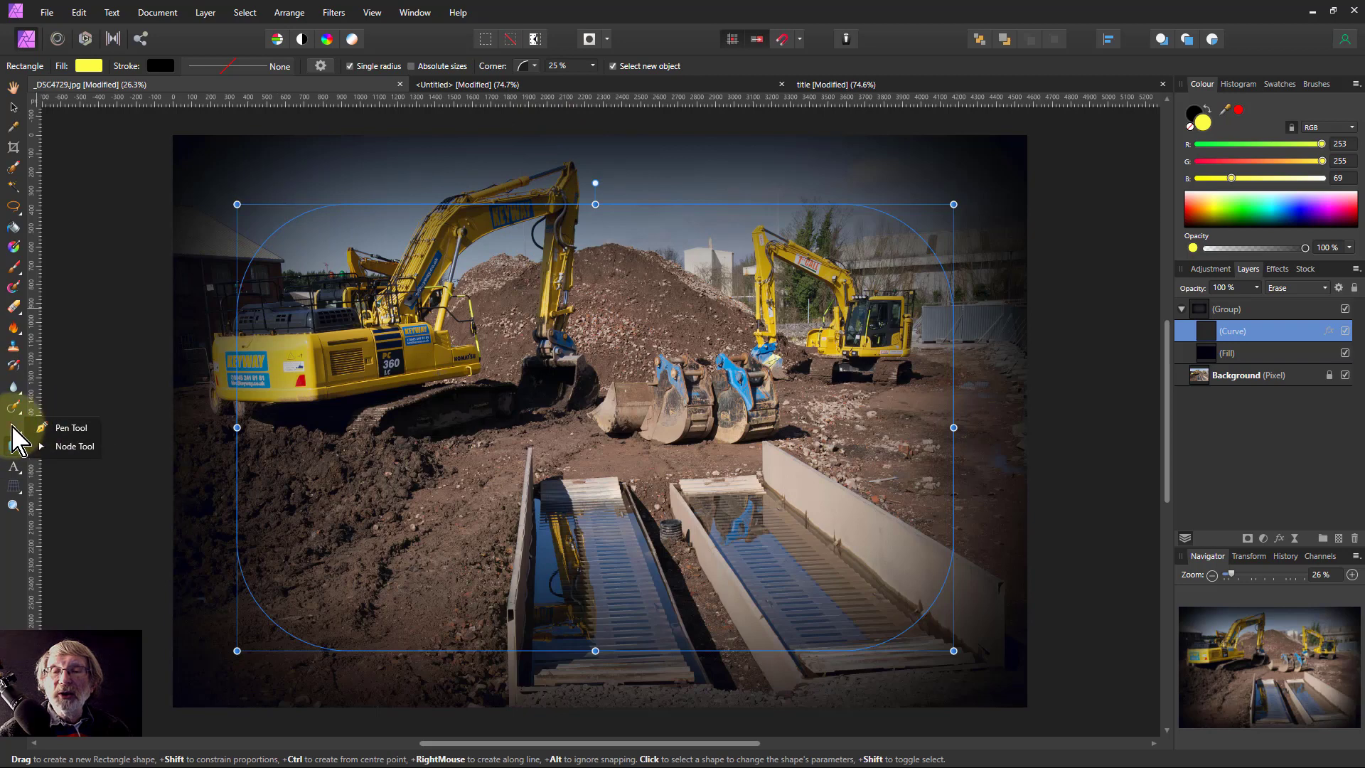
pyautogui.click(57, 427)
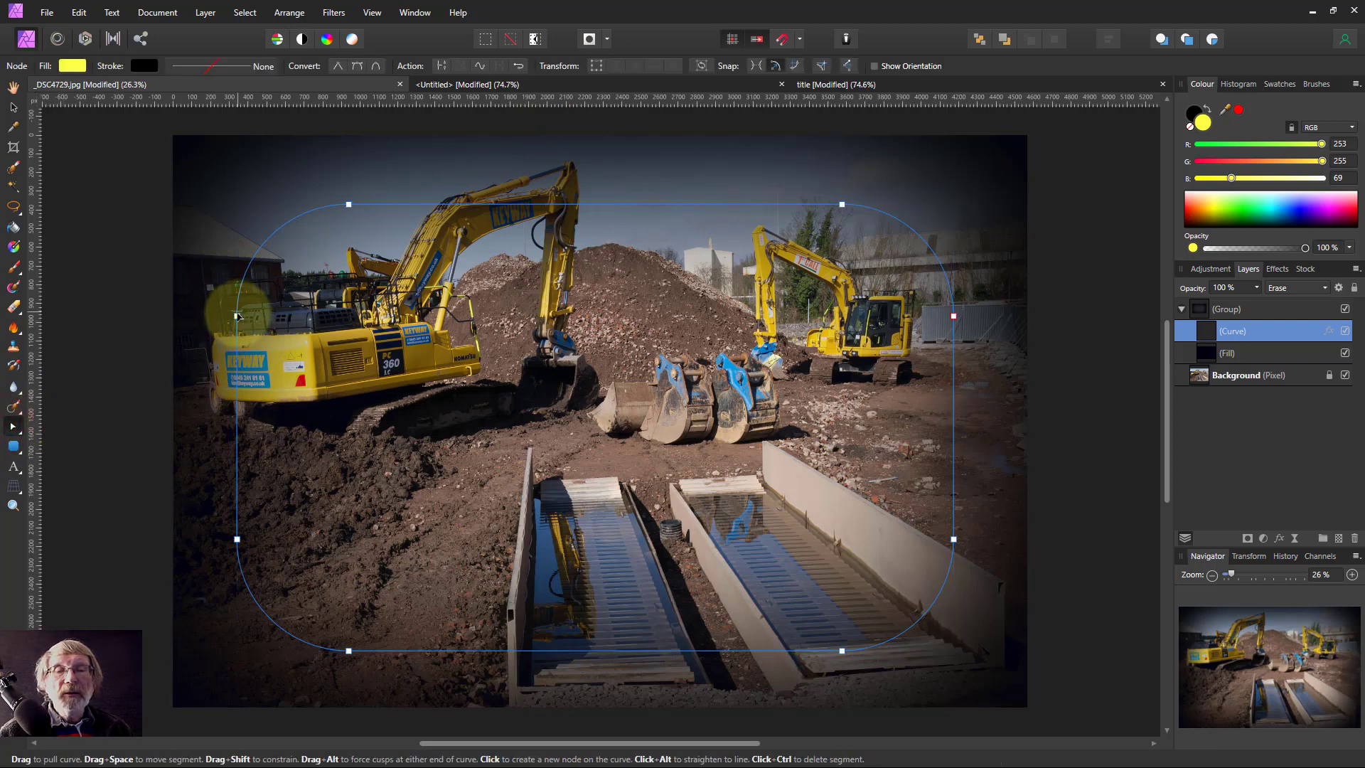
pyautogui.moveTo(236, 316); pyautogui.dragTo(292, 371)
pyautogui.moveTo(349, 204); pyautogui.dragTo(446, 204)
pyautogui.click(262, 463)
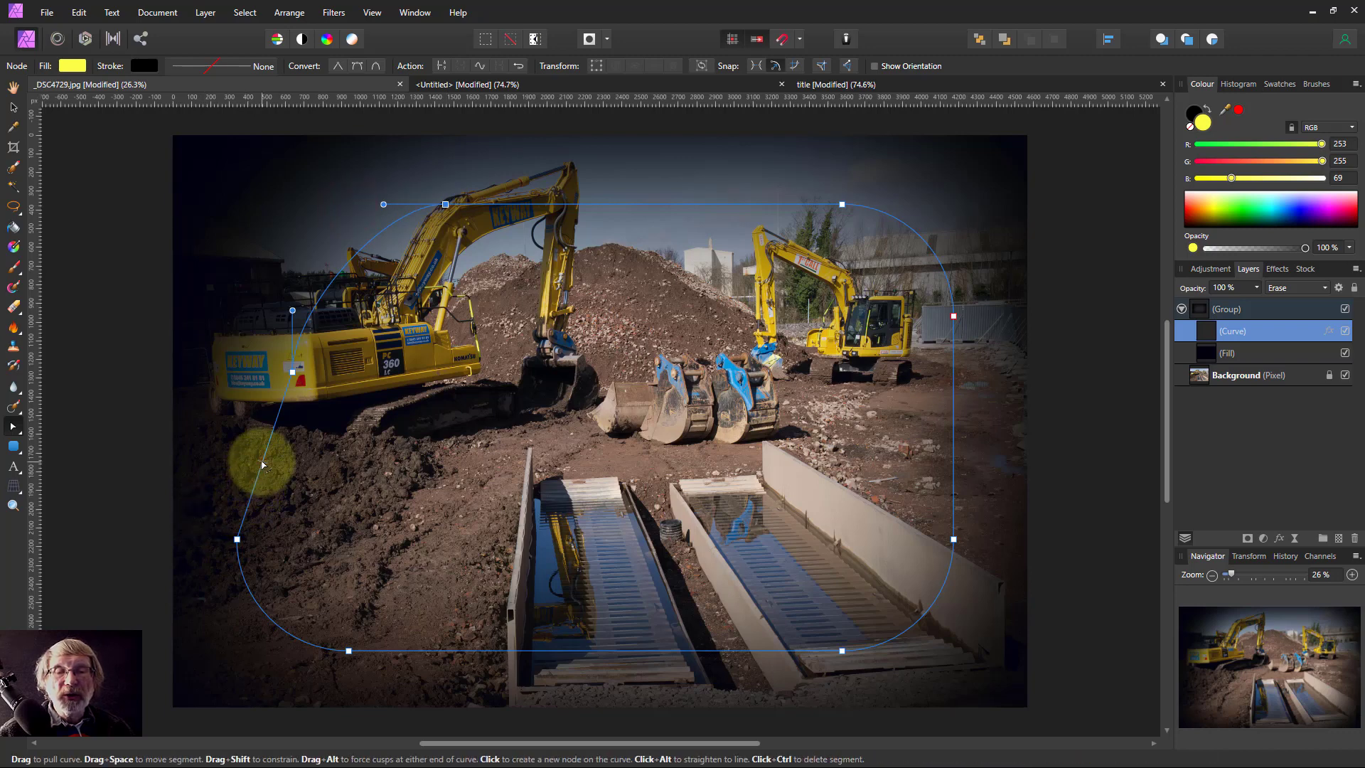
pyautogui.moveTo(262, 463); pyautogui.dragTo(273, 462)
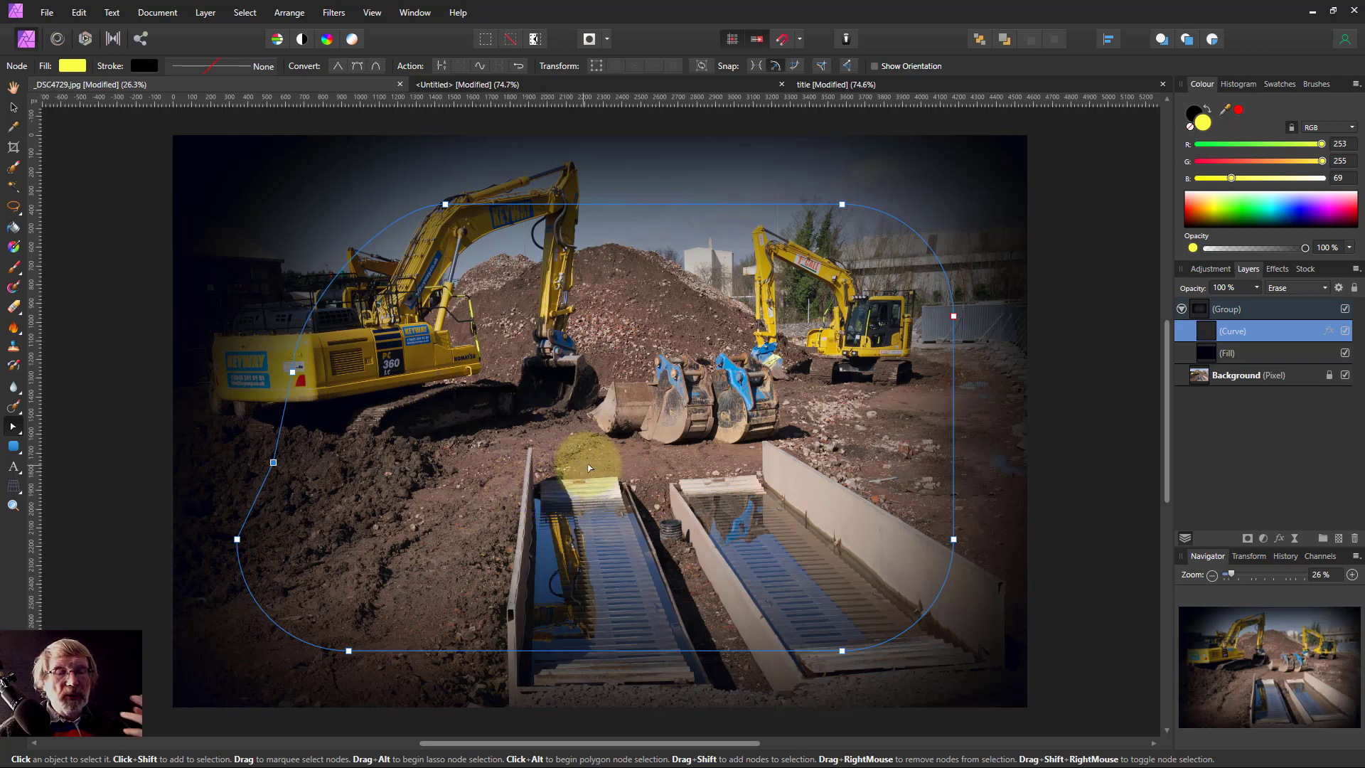
# Preview different blend modes on the vignette group and set it to Average
pyautogui.click(1205, 312)
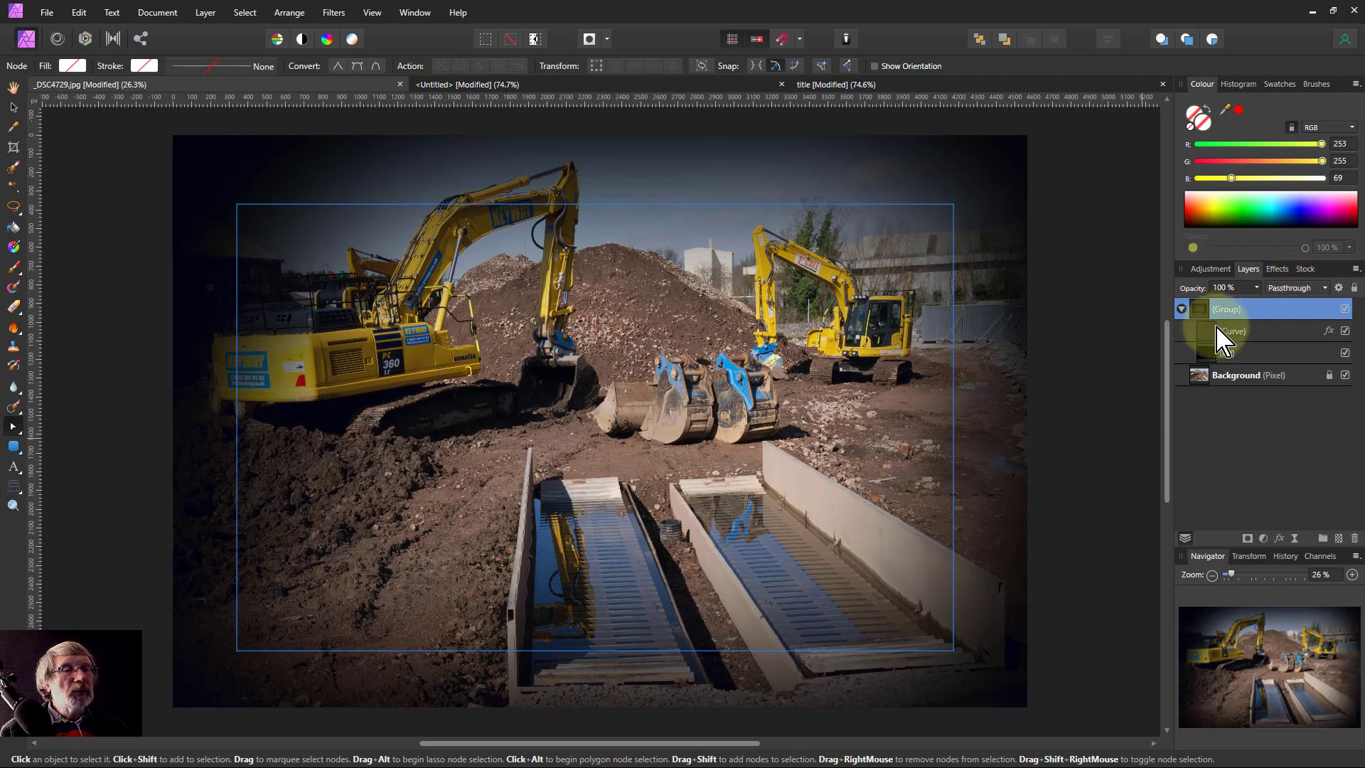
pyautogui.click(1292, 287)
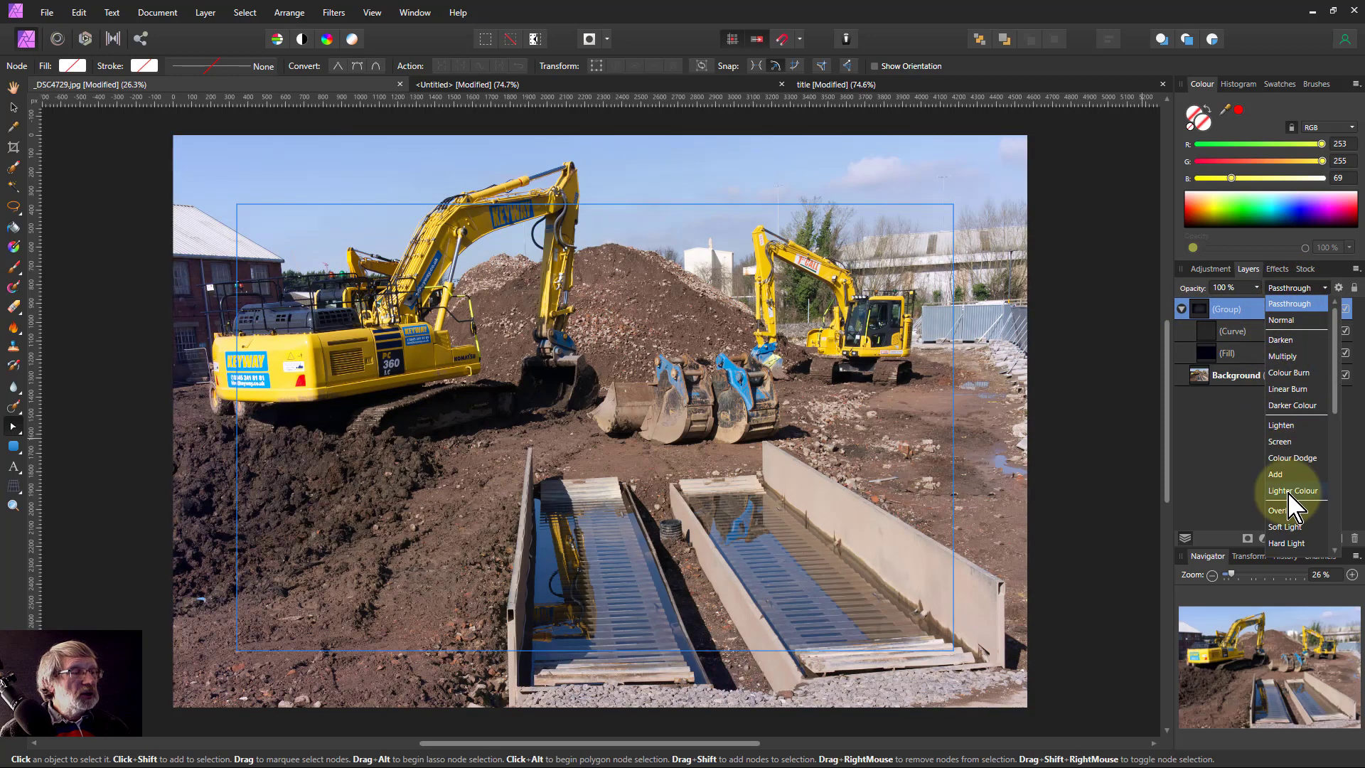
pyautogui.scroll(-3, 1286, 523)
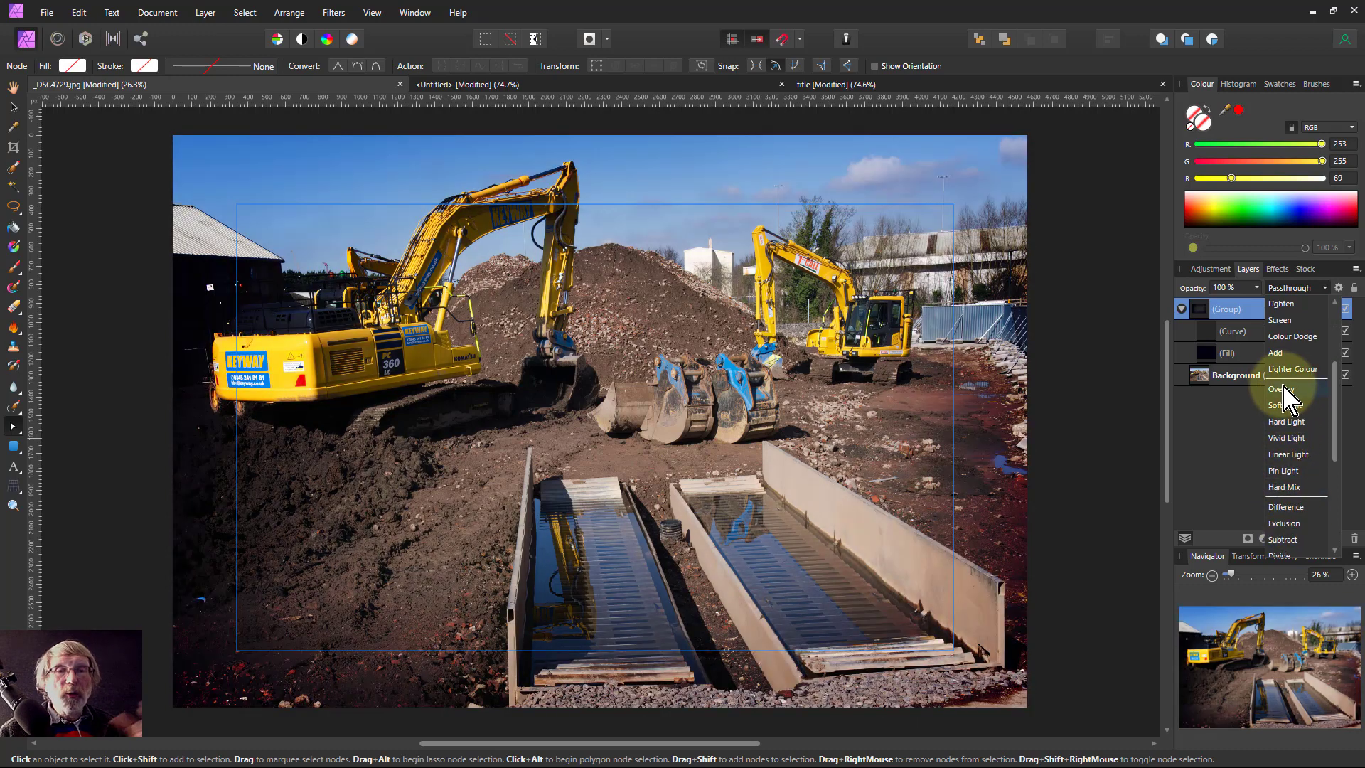
pyautogui.scroll(-2, 1287, 427)
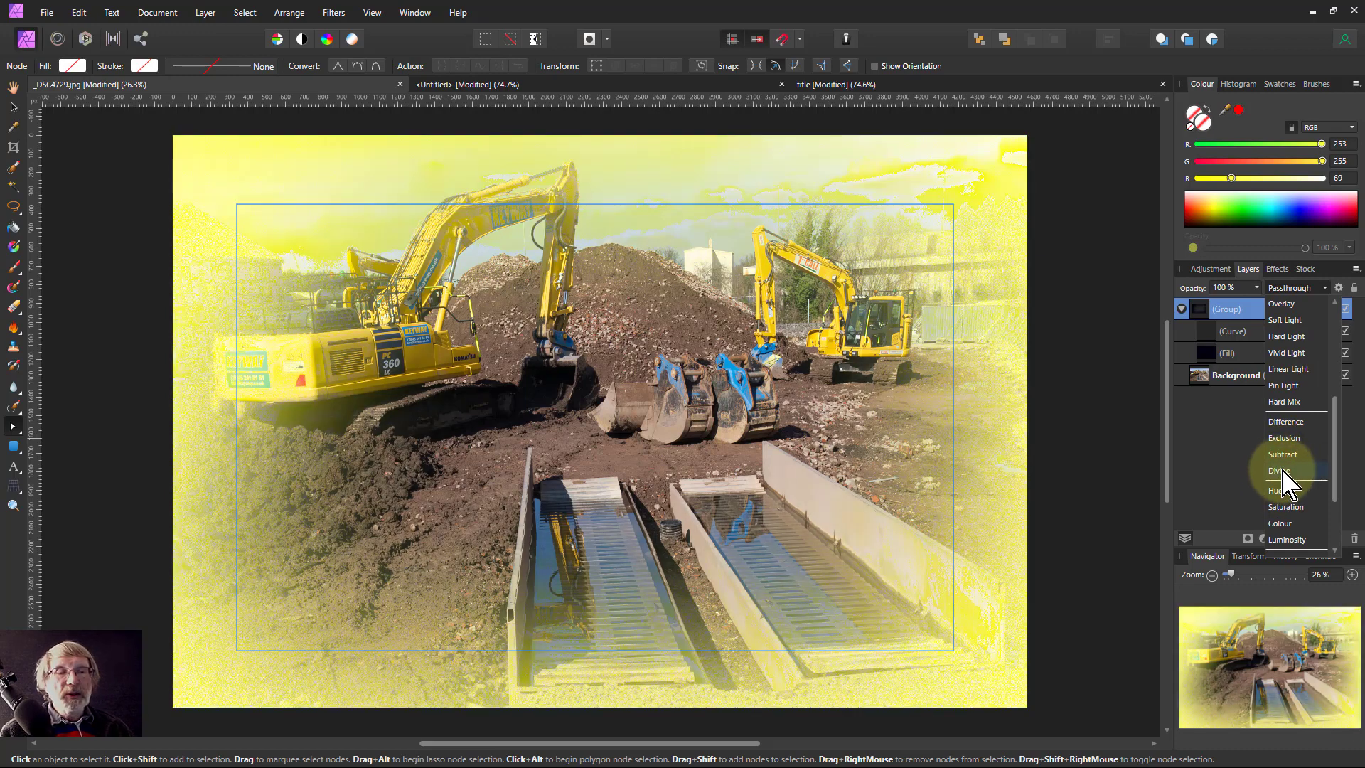
pyautogui.scroll(-2, 1282, 470)
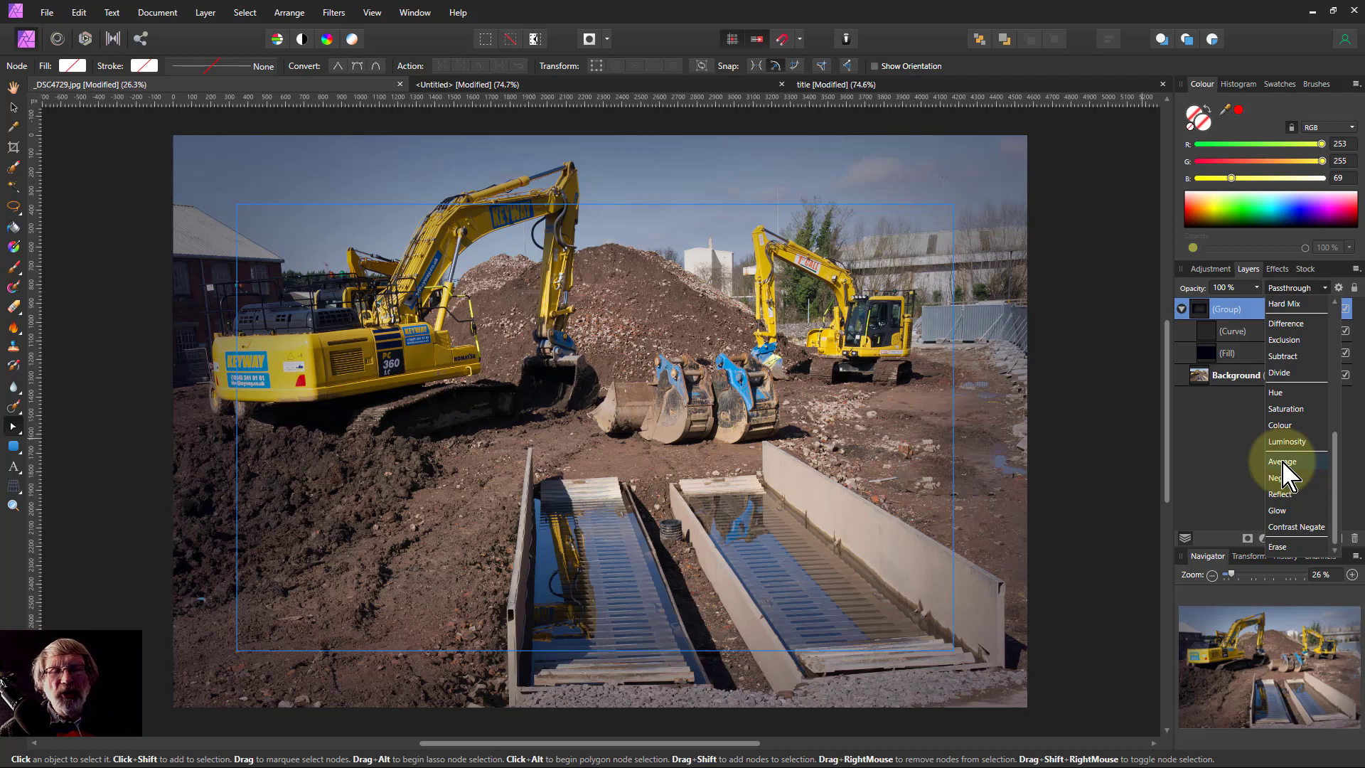
pyautogui.click(1282, 461)
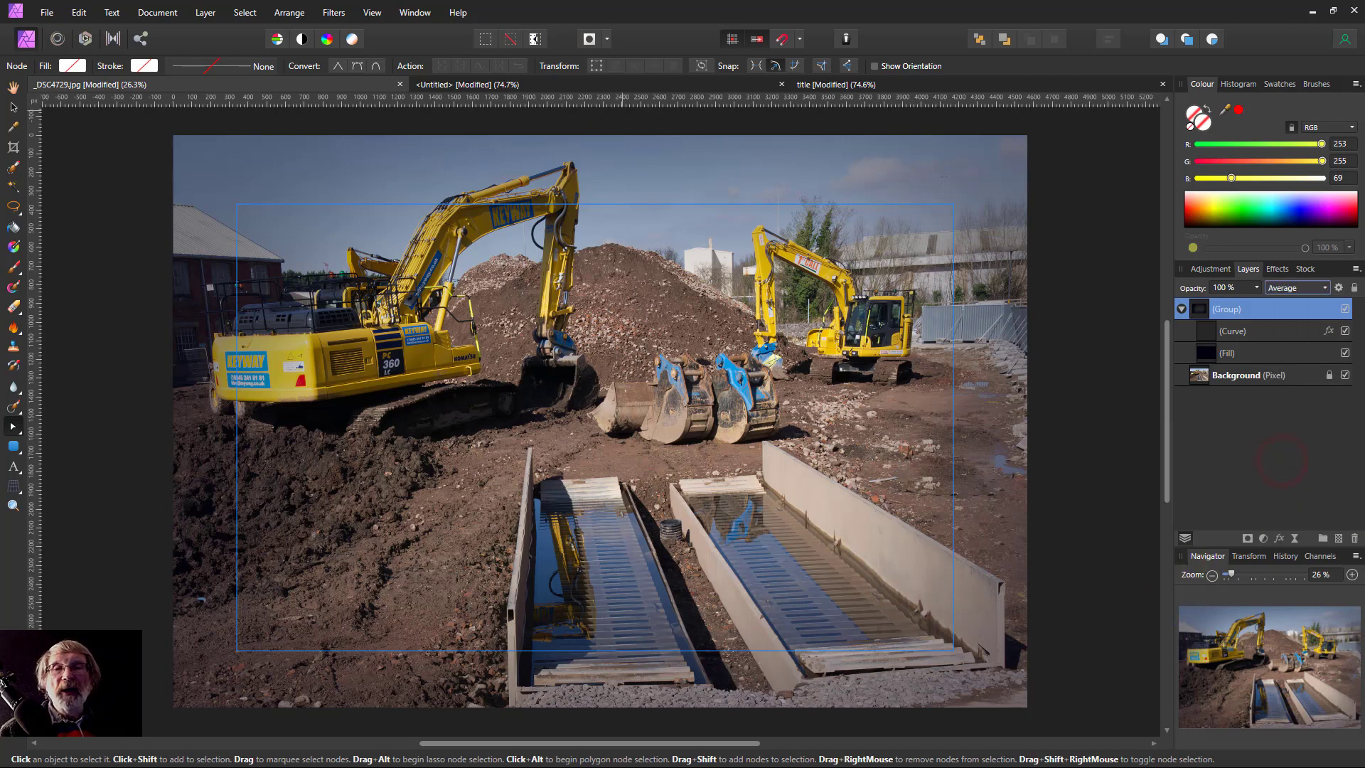
pyautogui.click(13, 86)
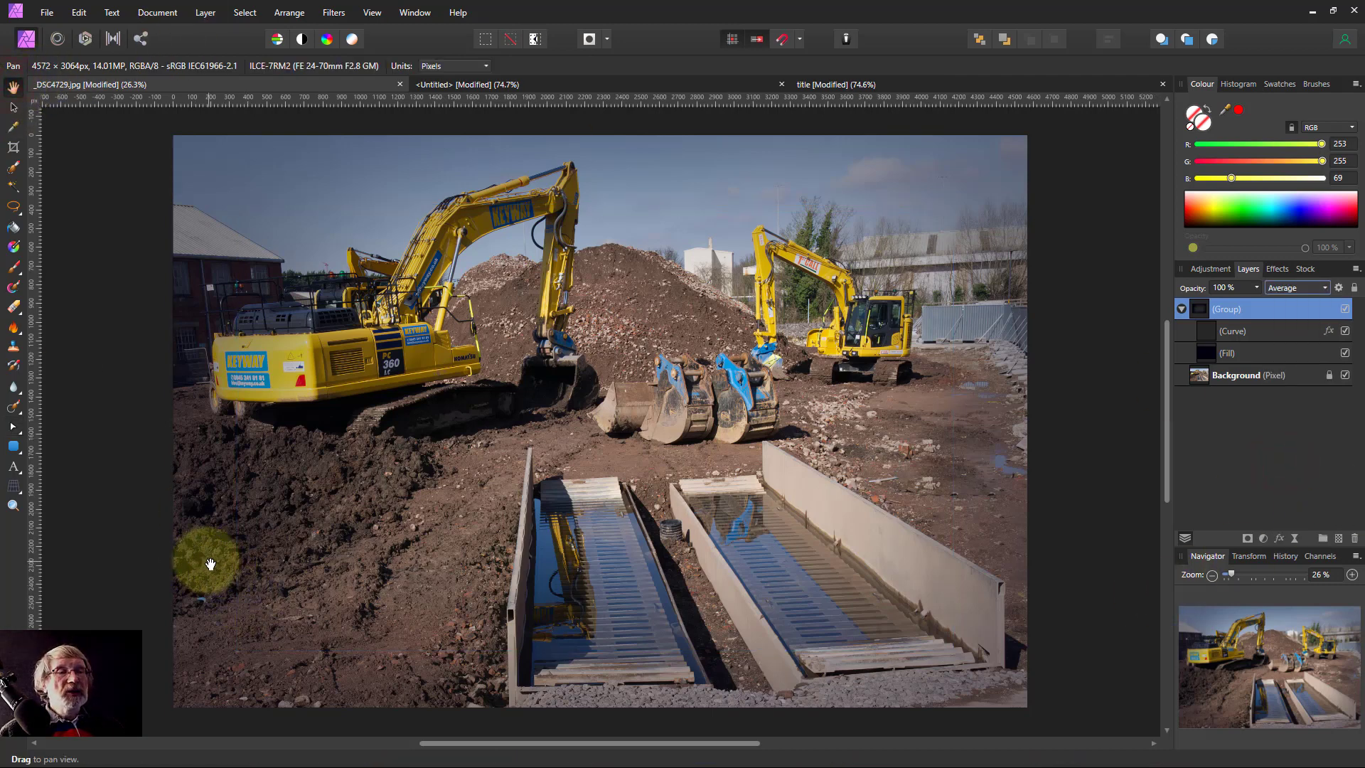